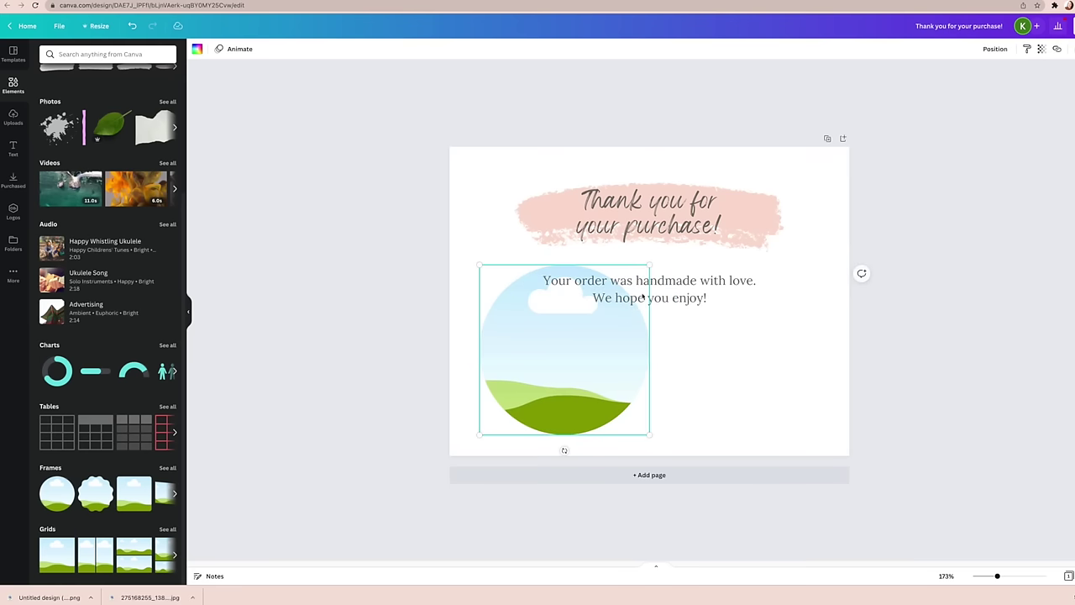
Shrink the circular photo frame and place it in the card's lower-left area, below the handmade-with-love message.
left_click_drag(649, 265, 583, 332)
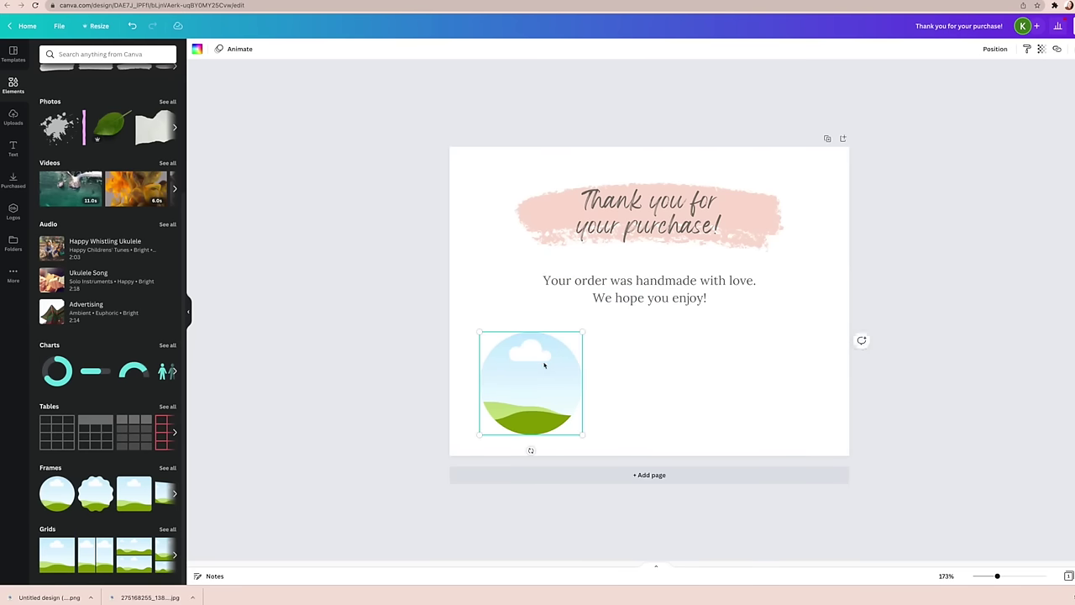
left_click_drag(545, 364, 554, 366)
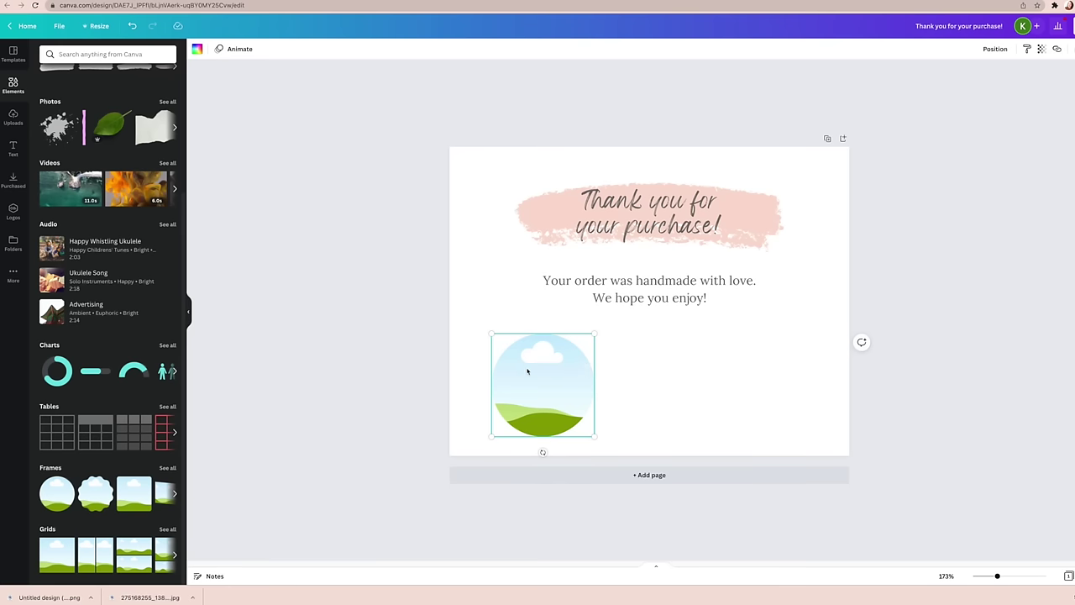
left_click_drag(536, 378, 531, 376)
left_click(476, 336)
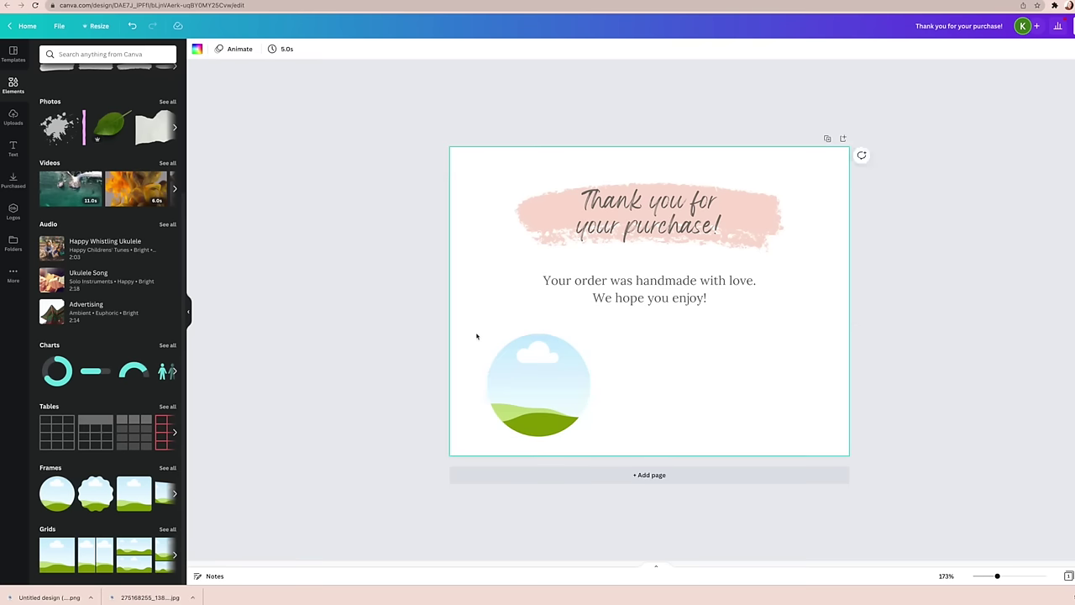
Add a grey circle shape, shrink it to about the frame's size and place it beside the circular frame.
scroll(101, 120, "up", 3)
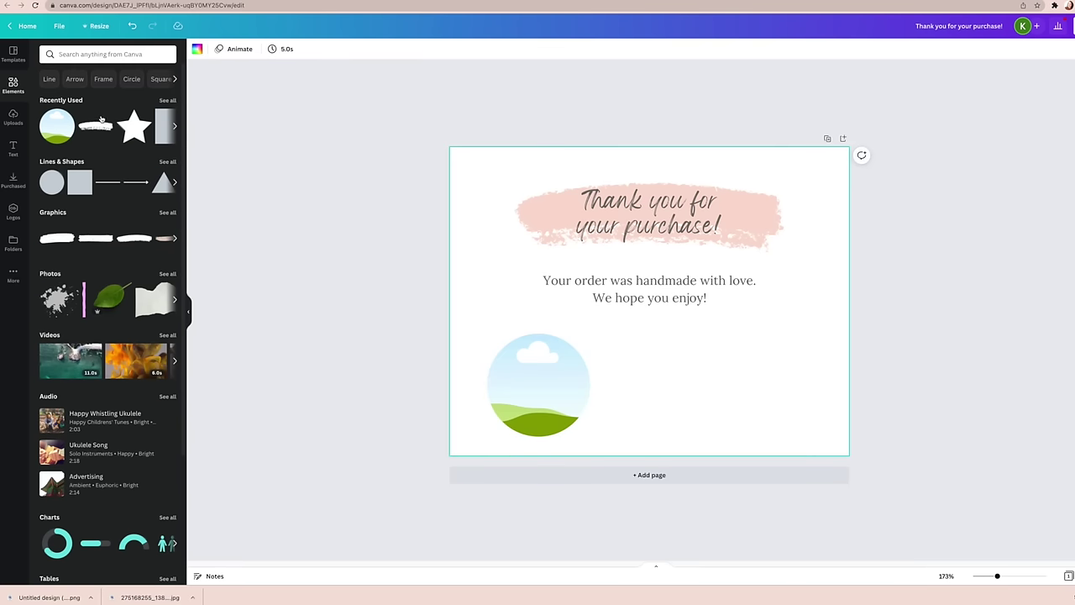
left_click(54, 178)
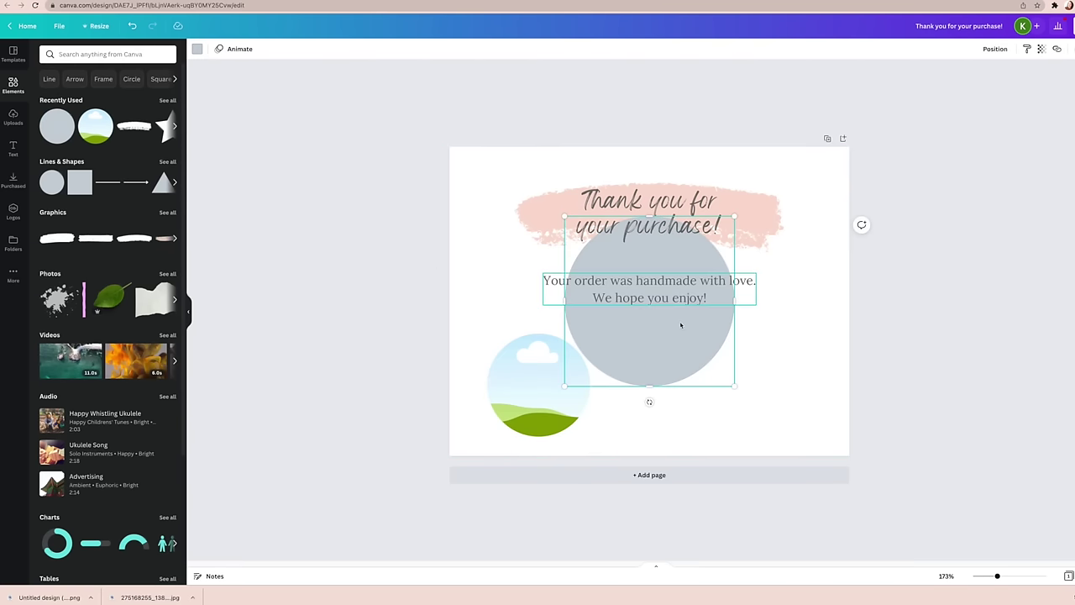
left_click_drag(669, 355, 704, 424)
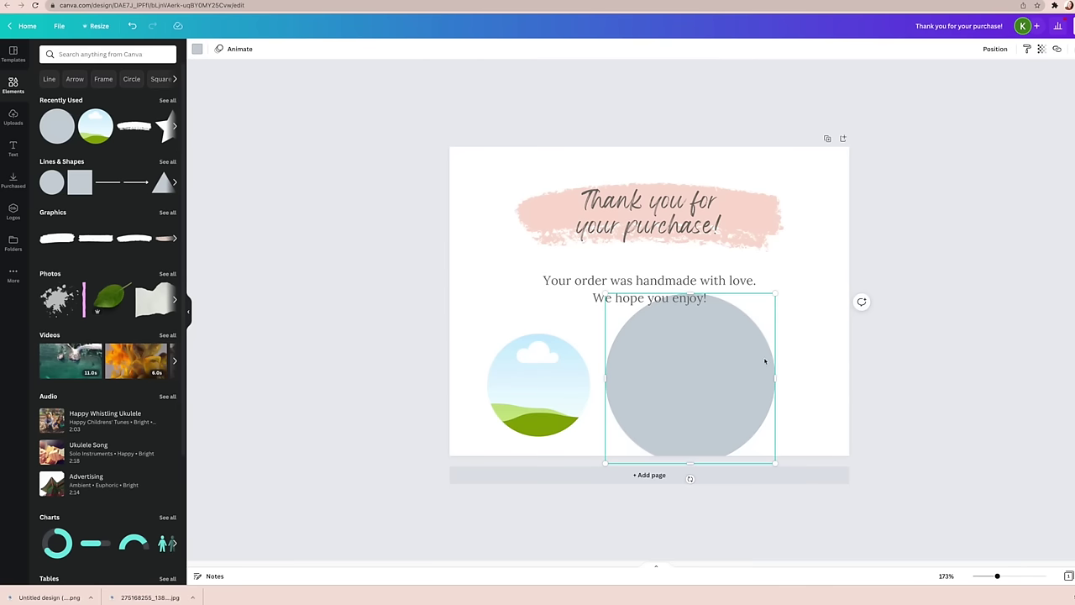
left_click_drag(775, 295, 710, 357)
left_click_drag(660, 408, 670, 382)
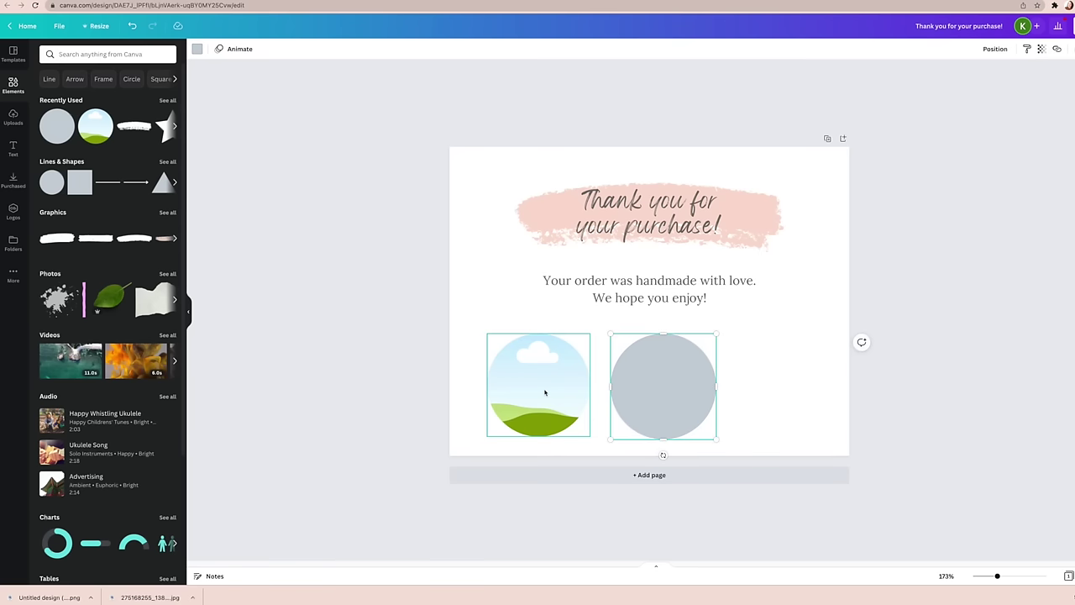
Enlarge the circular frame to about 1.5 by 1.5 and cover it with the slightly enlarged grey circle.
left_click(563, 427)
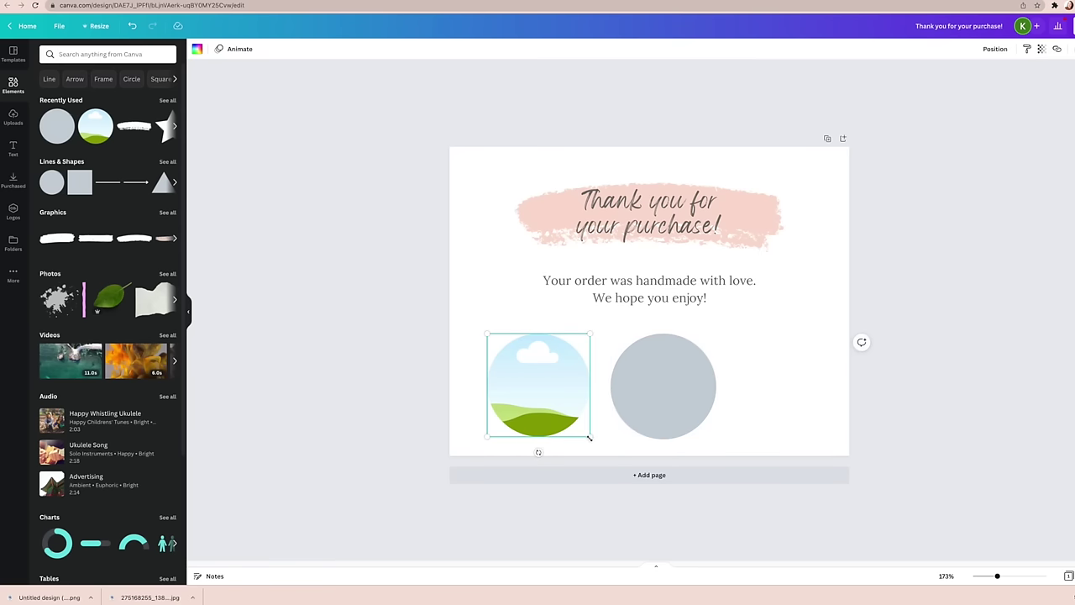
left_click_drag(590, 436, 595, 438)
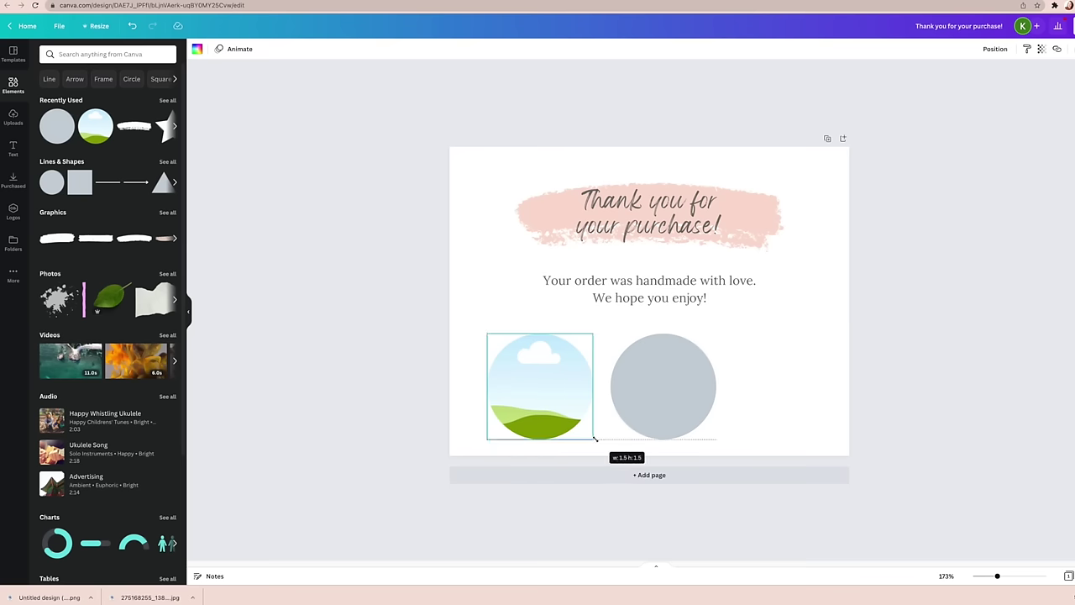
left_click(661, 409)
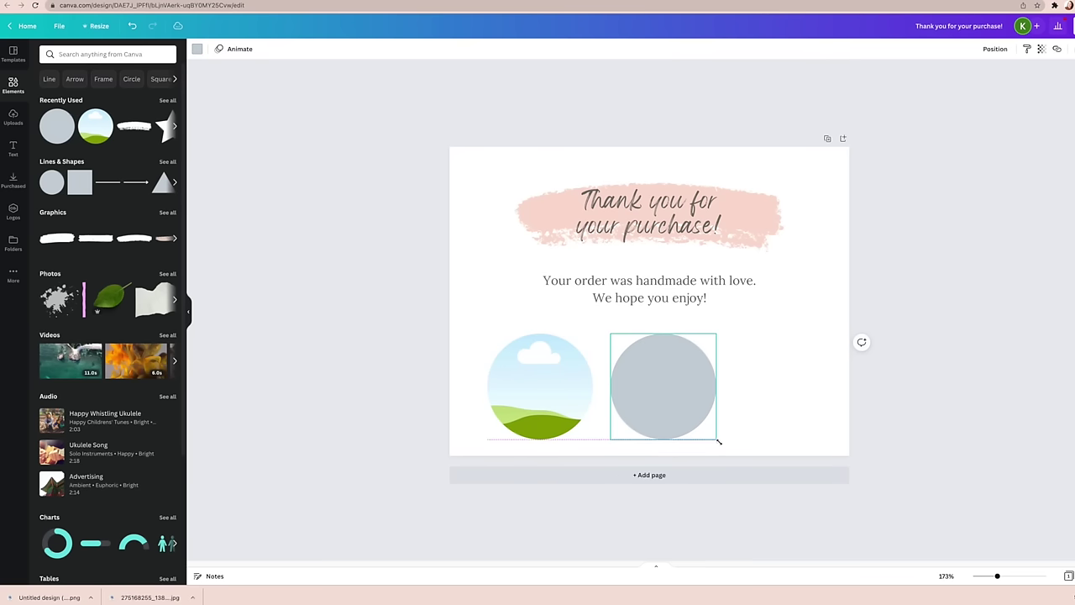
left_click_drag(717, 438, 720, 442)
left_click_drag(672, 400, 553, 397)
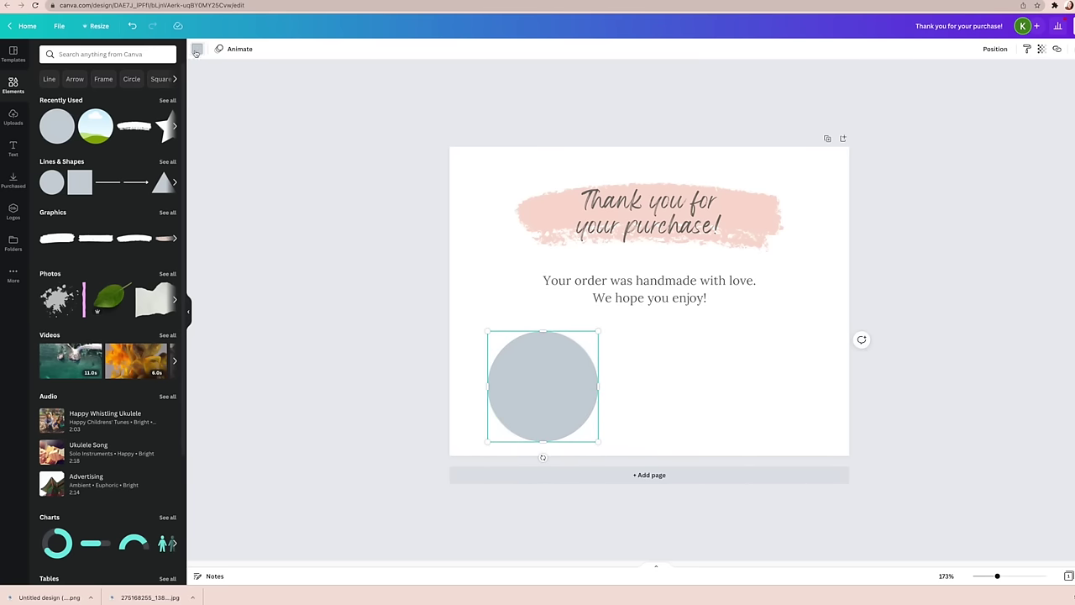
Recolor the circle covering the frame with the coral red from the brand palette.
left_click(196, 50)
left_click(73, 182)
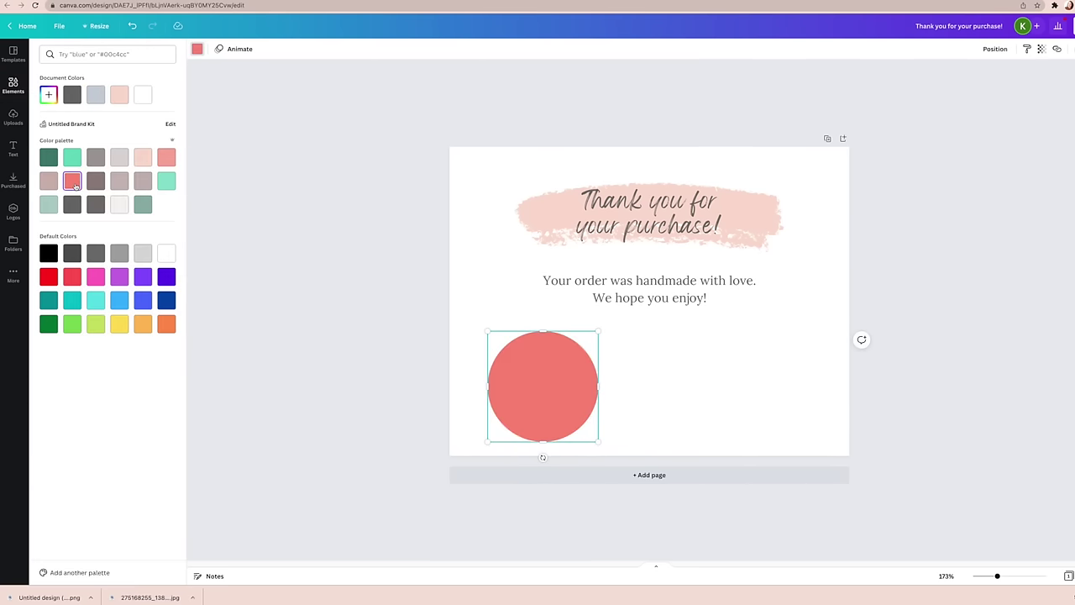
key("Escape")
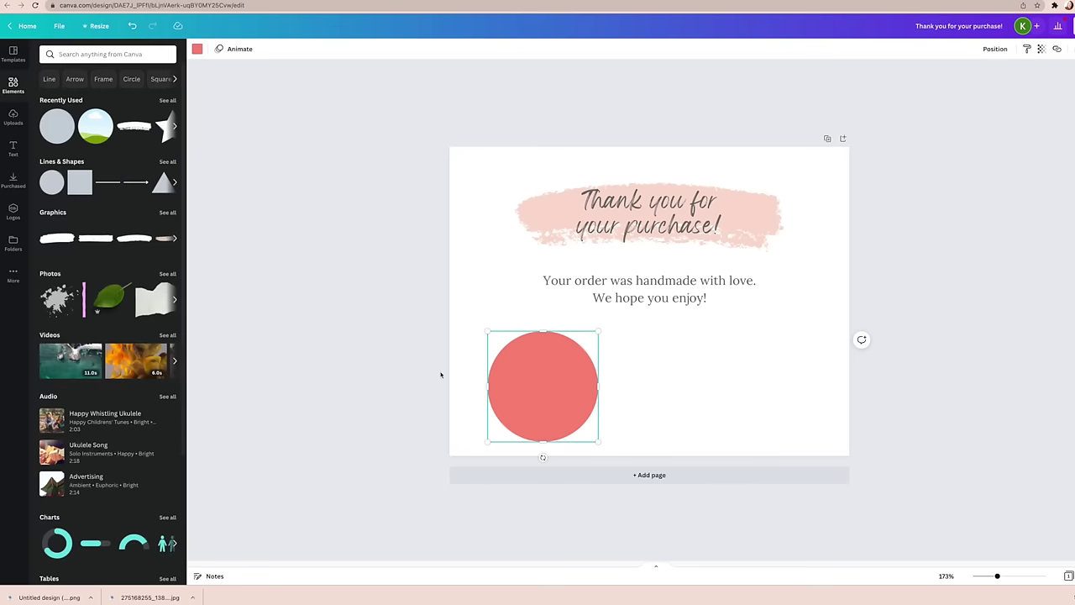
Add a heading reading "Your logo here", shrunk to size 18.1 and placed over the coral circle.
left_click(11, 149)
left_click(122, 97)
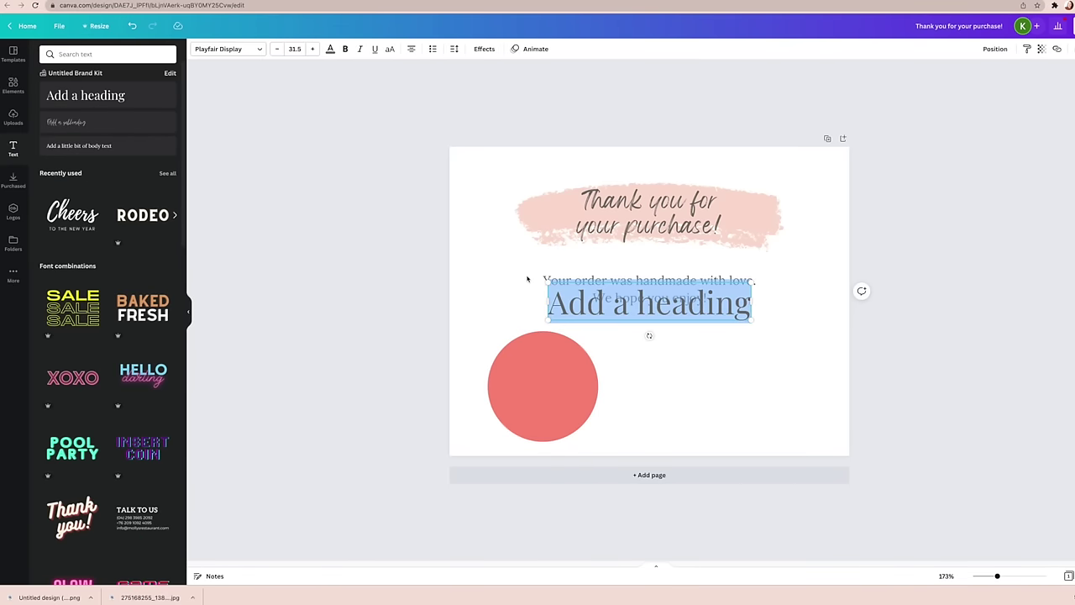
left_click_drag(758, 282, 665, 300)
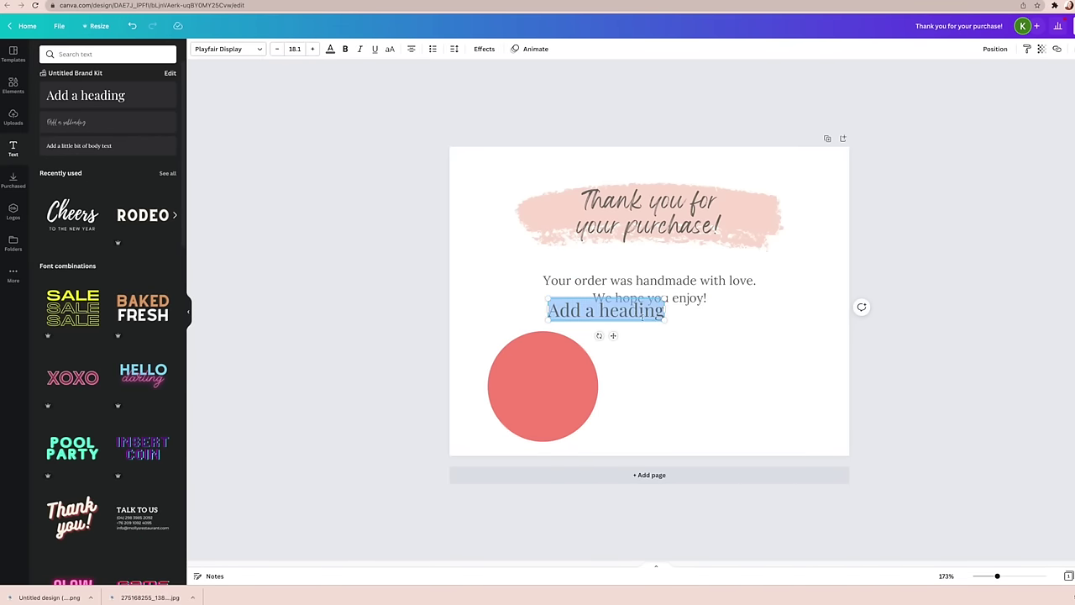
left_click_drag(646, 319, 571, 378)
type("Your logo here")
Format the "Your logo here" text in white Lora at size 16.1.
left_click_drag(560, 437, 527, 361)
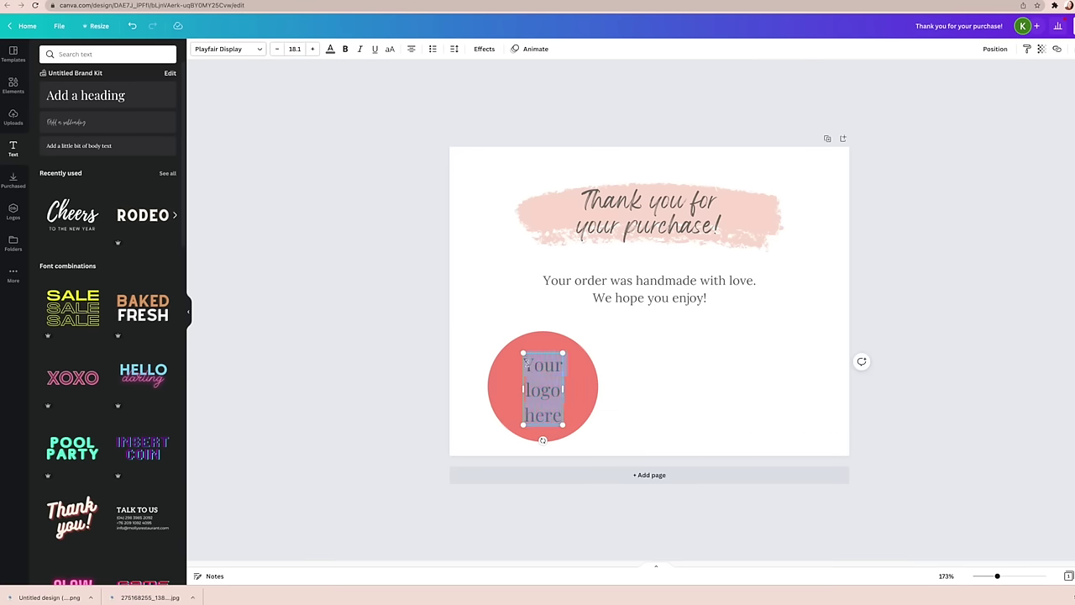
left_click(277, 49)
left_click(277, 48)
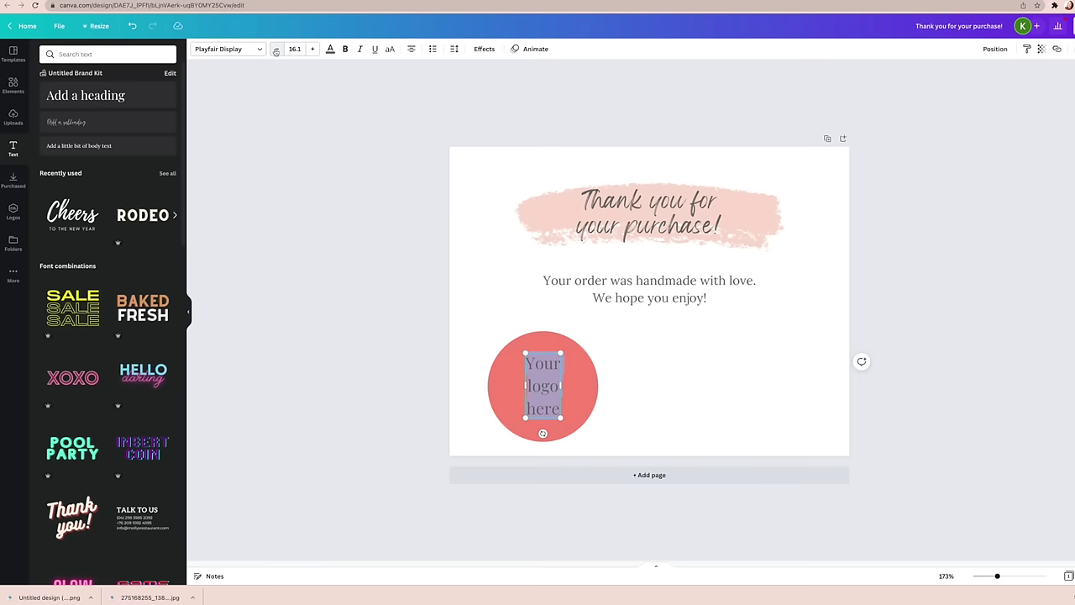
left_click(330, 49)
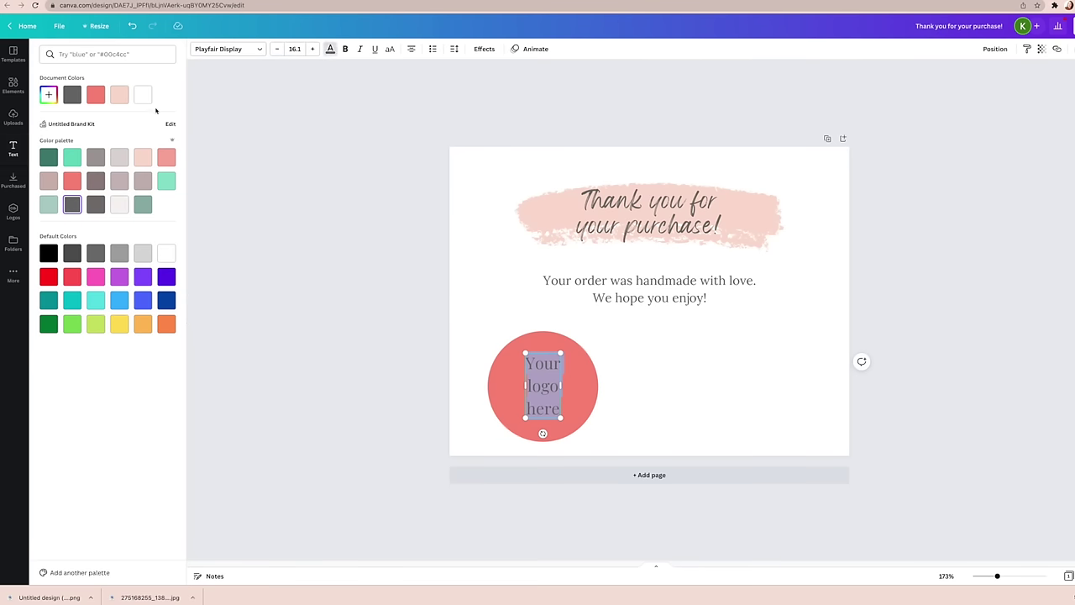
left_click(148, 99)
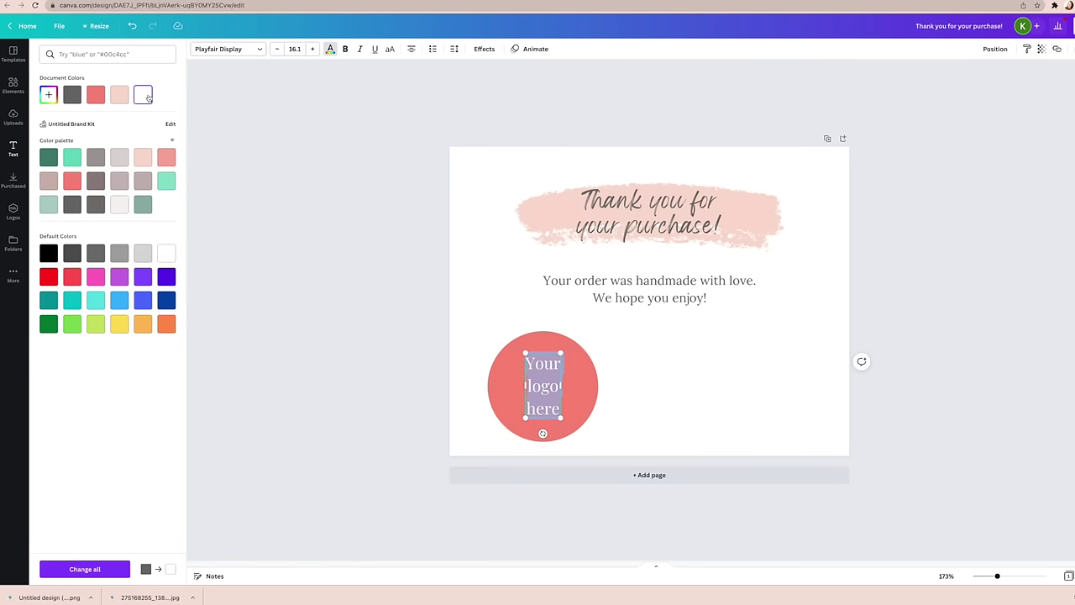
left_click(252, 49)
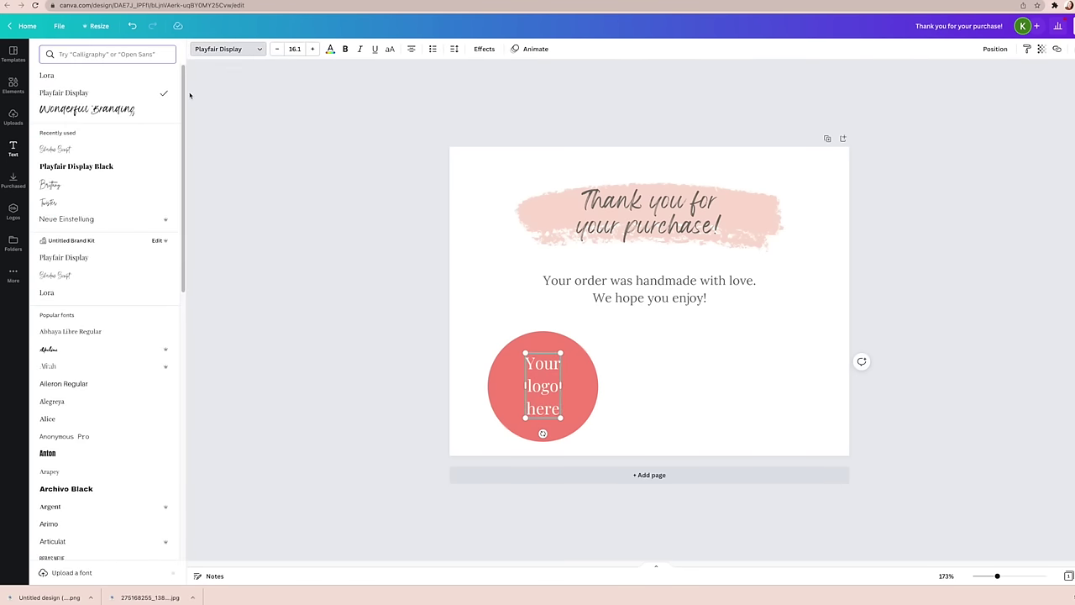
left_click(604, 447)
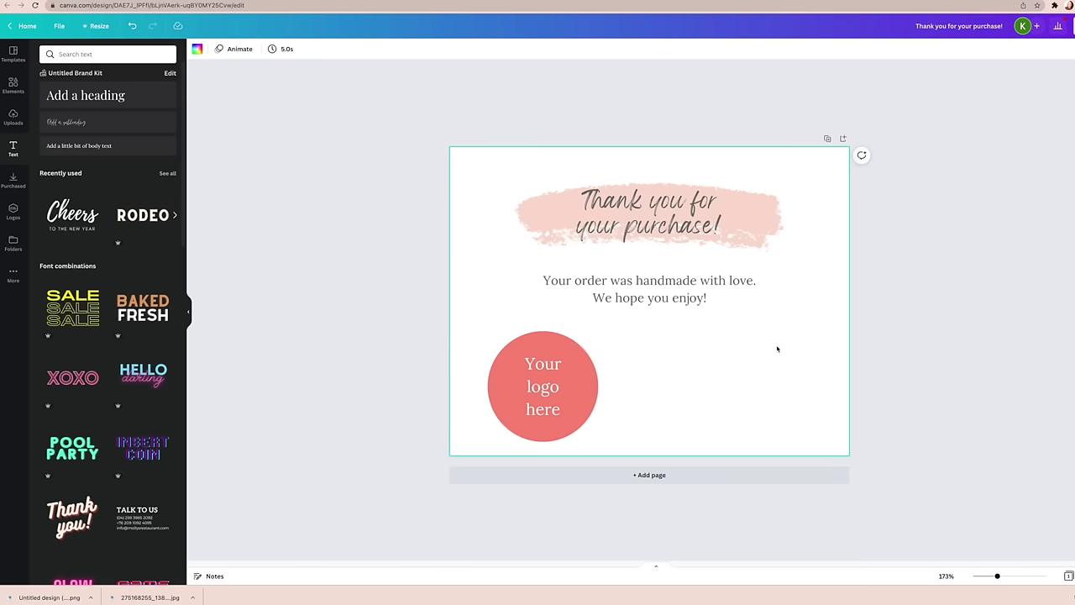
Search the elements for "instagram logo", add the black outline version and shrink it beside the logo circle.
left_click(14, 84)
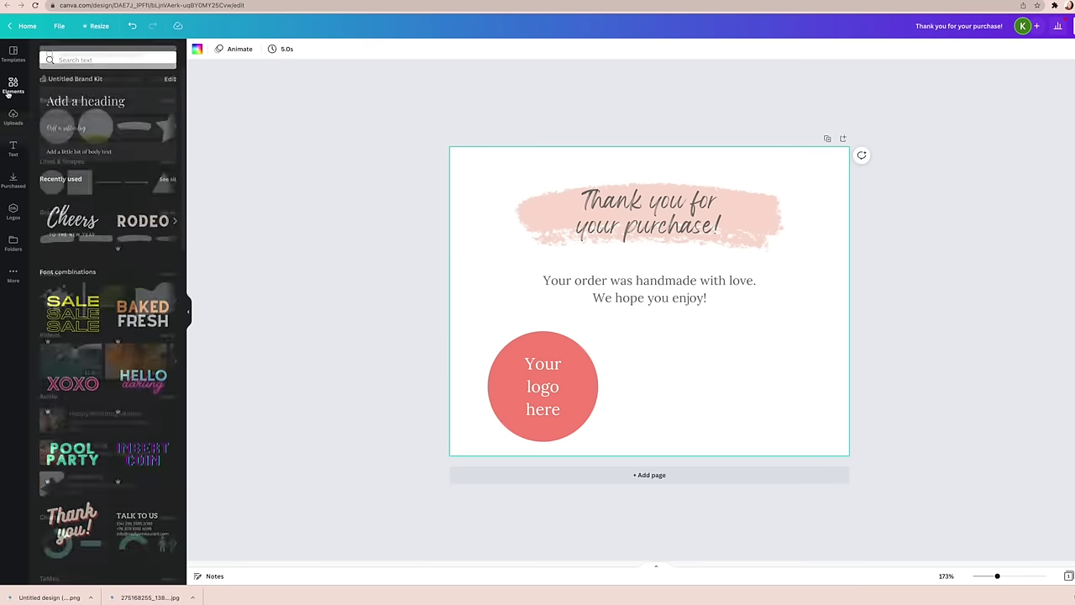
left_click(97, 55)
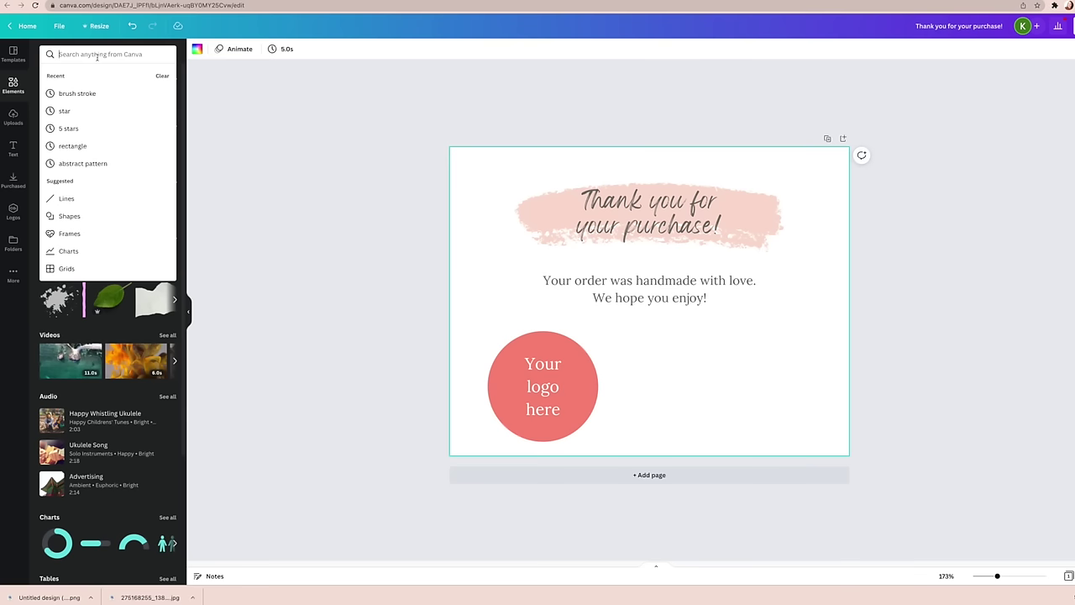
type("instagram logo")
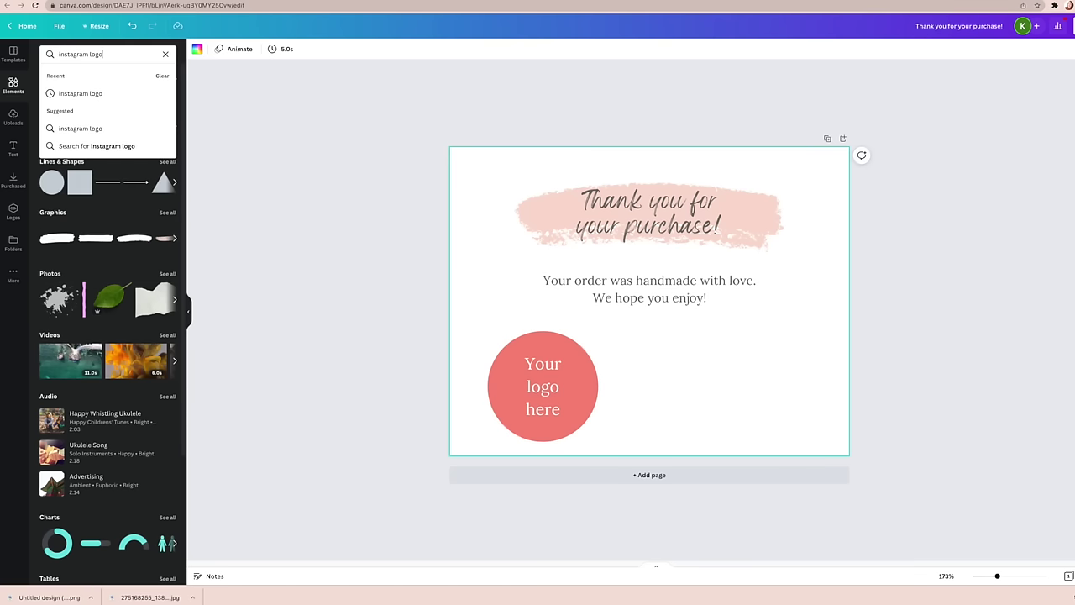
left_click(132, 149)
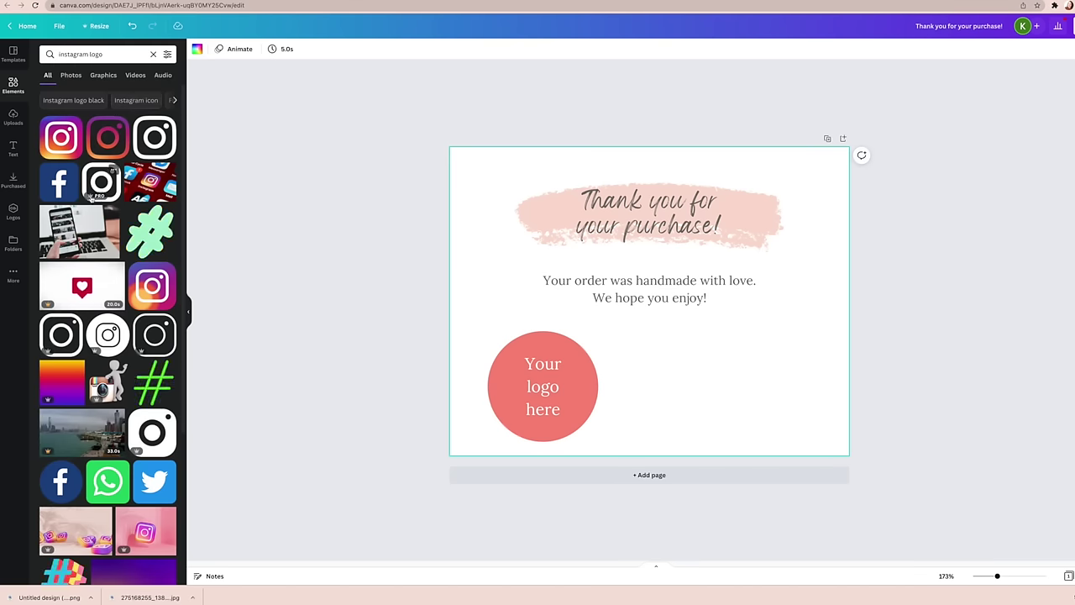
left_click(157, 150)
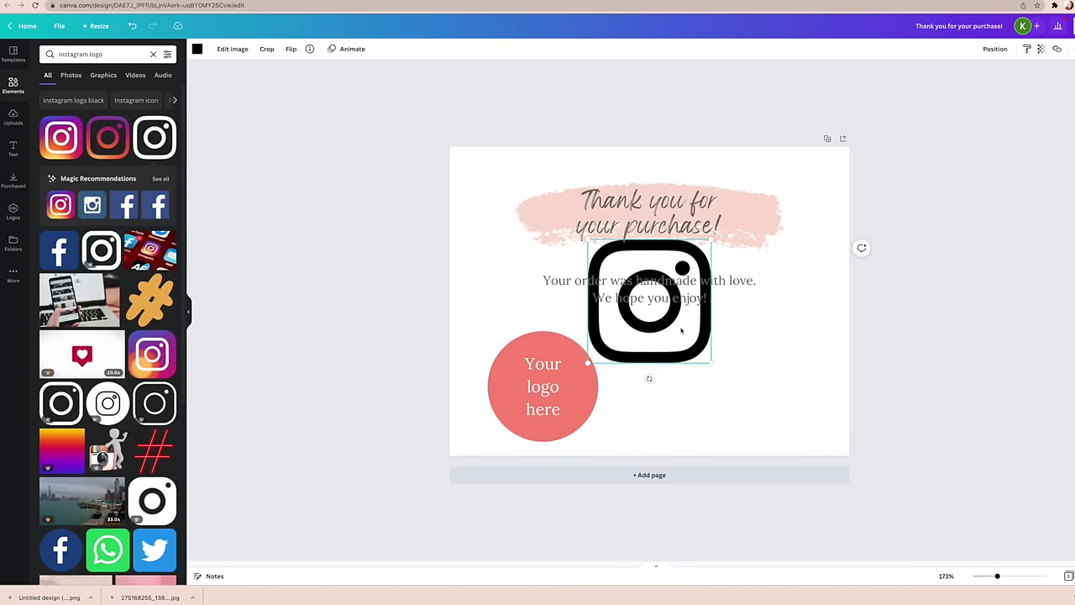
left_click_drag(587, 241, 705, 352)
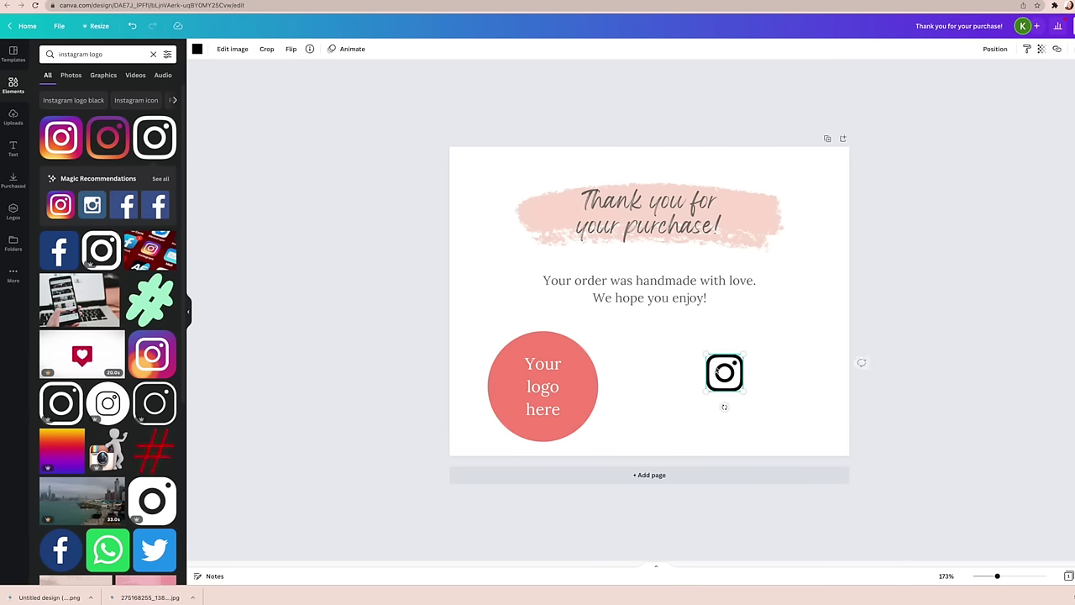
Recolor the Instagram icon with the brand palette's greyish mauve and shrink it further.
left_click(197, 49)
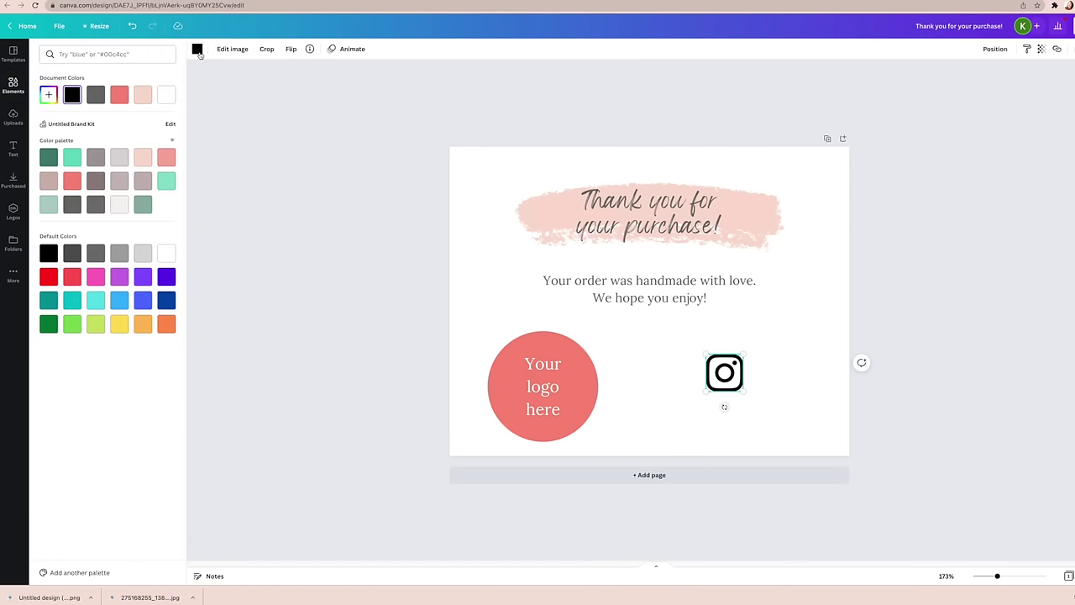
left_click(153, 180)
left_click_drag(703, 353, 734, 363)
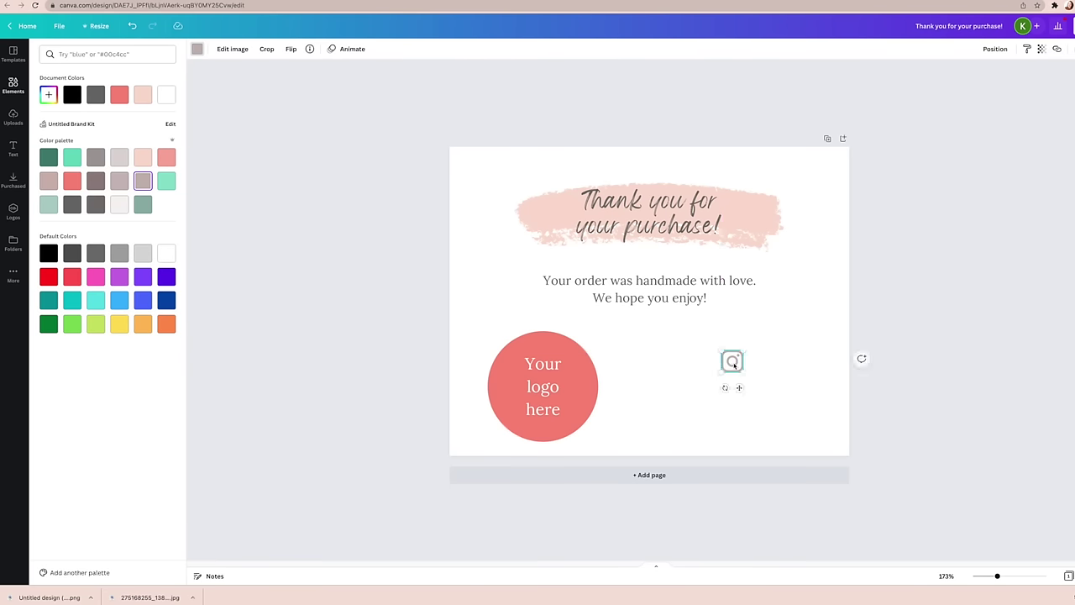
Search the elements for "facebook icon", add the black rounded-square version and shrink it near the Instagram icon.
left_click(17, 89)
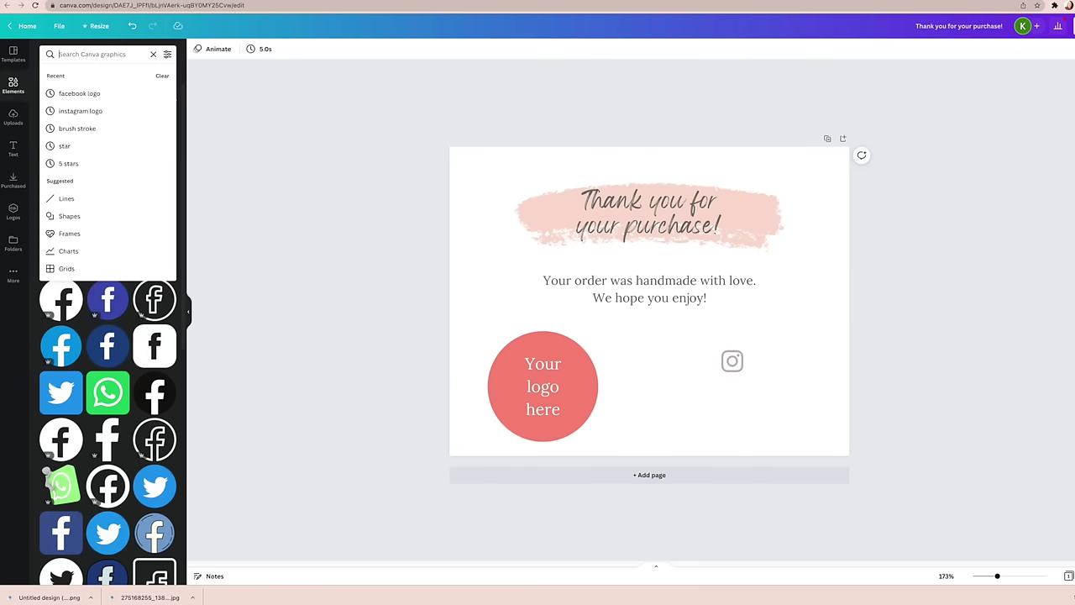
type("facebook i")
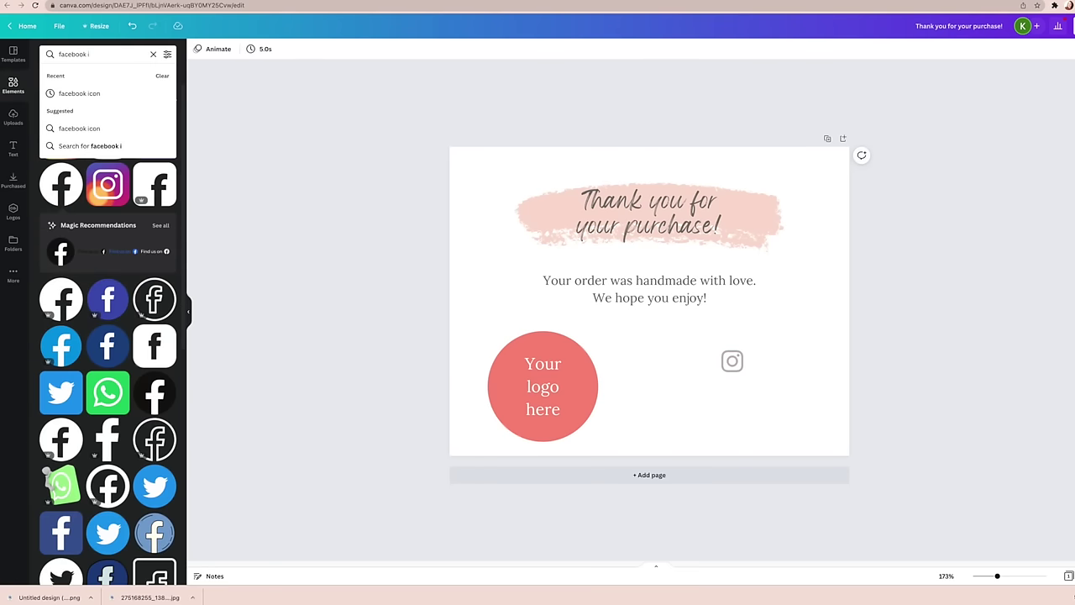
type("con")
key("Return")
left_click(104, 262)
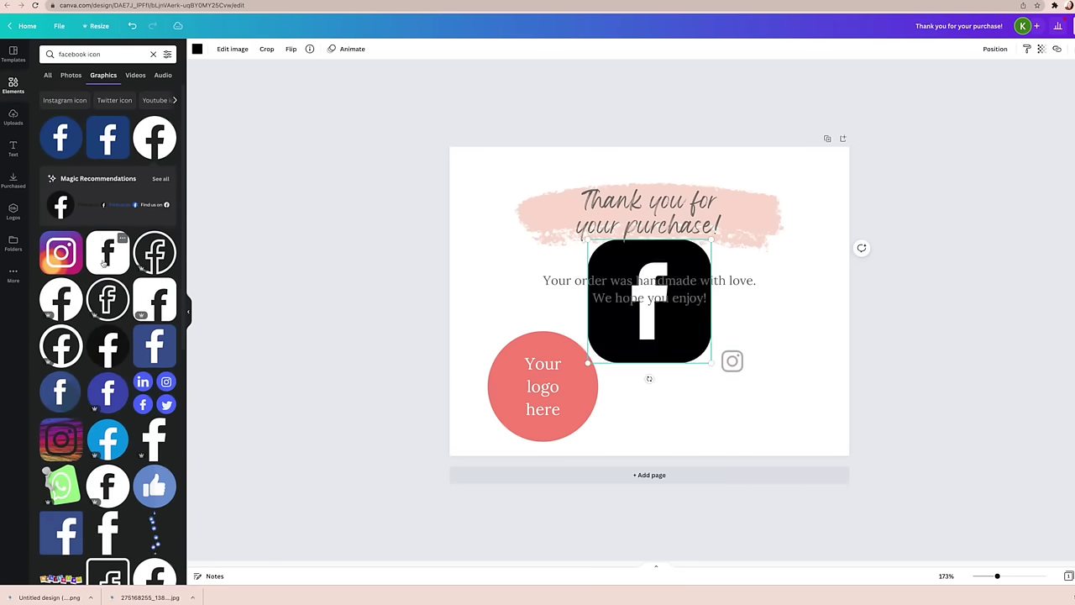
left_click_drag(588, 238, 663, 316)
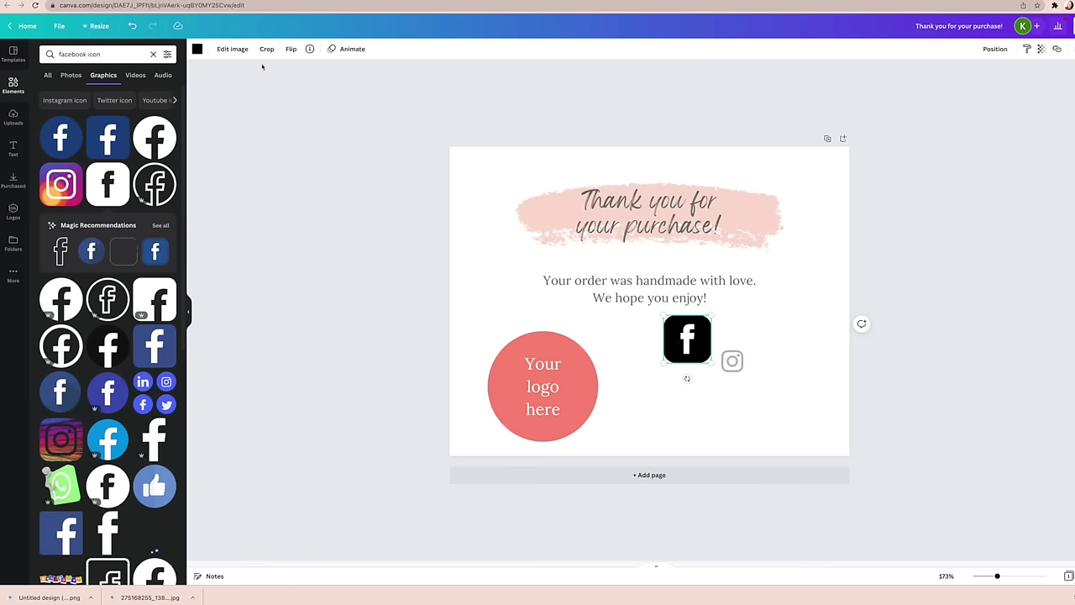
Recolor the Facebook icon with the same greyish mauve as the Instagram icon and reduce it closer to that icon's size.
left_click(196, 48)
left_click(143, 204)
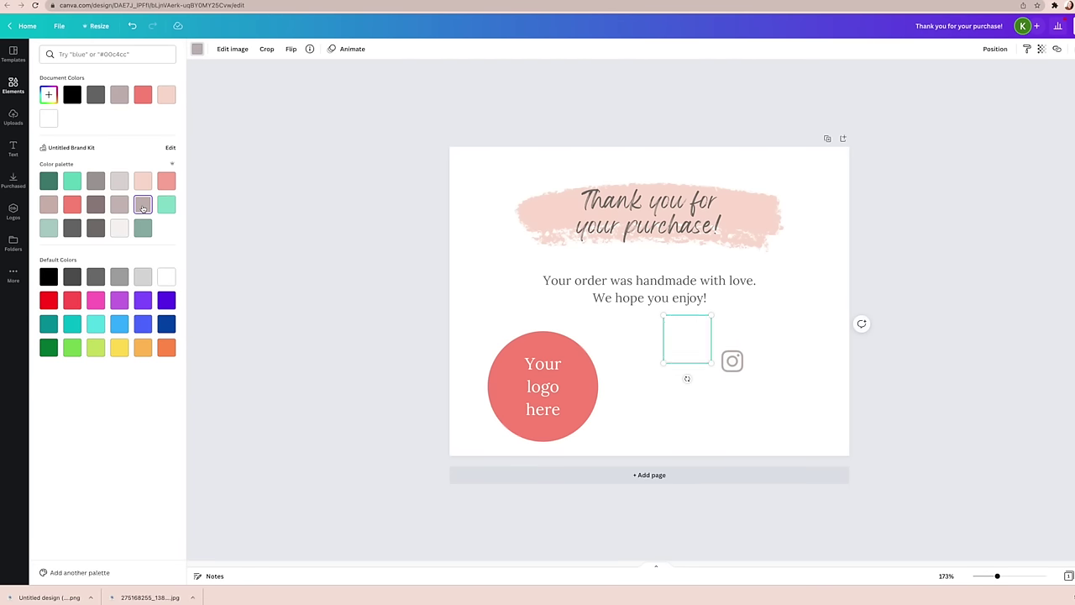
left_click_drag(663, 316, 682, 334)
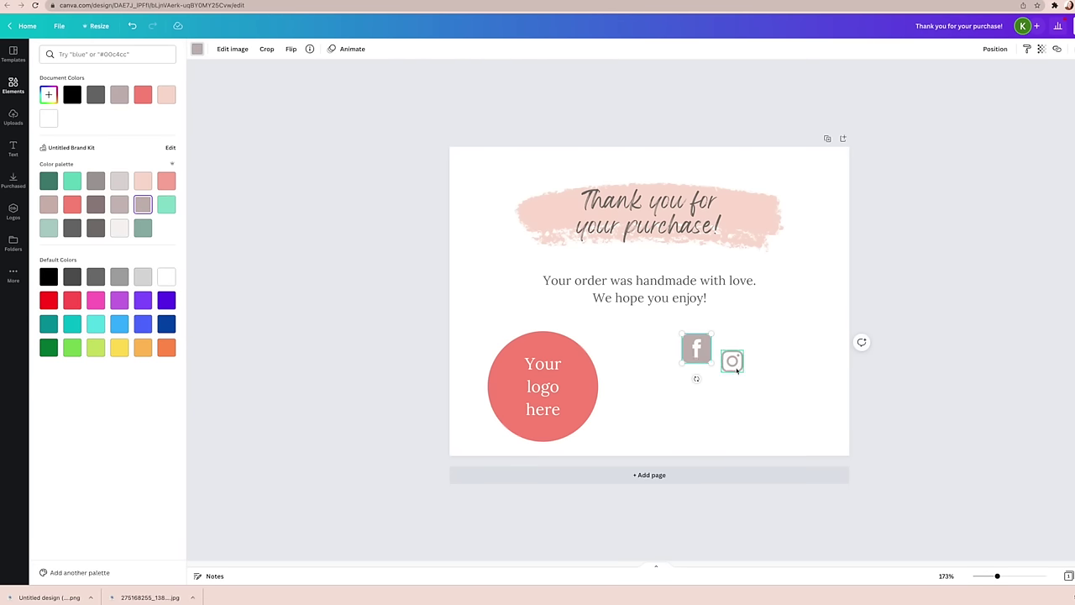
Adjust the Instagram icon to about 0.3 by 0.3, and place the Facebook icon directly beneath it at a similar size.
left_click(734, 363)
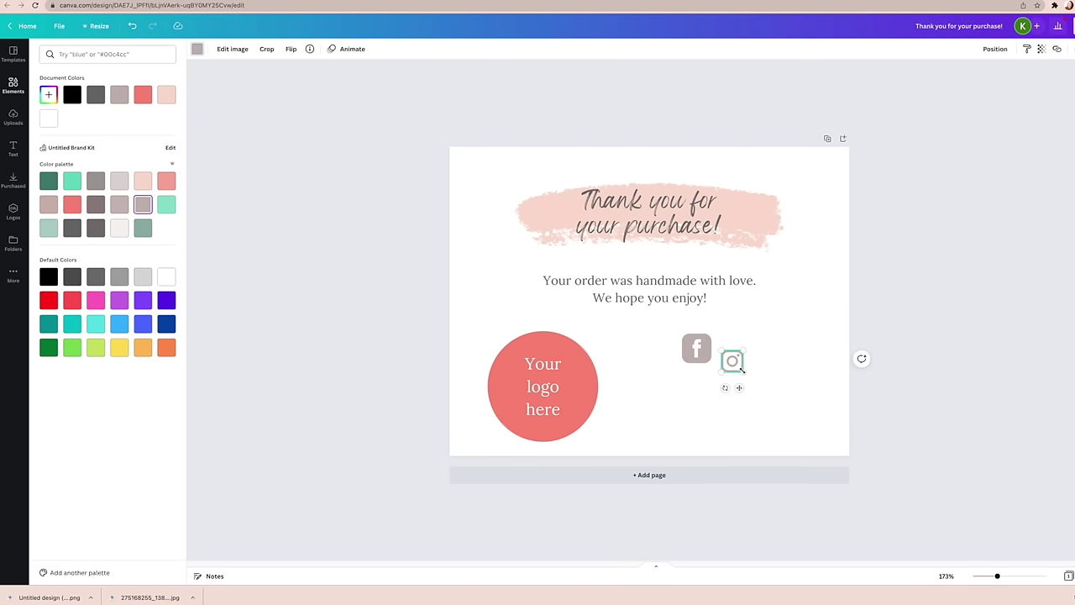
left_click_drag(742, 369, 744, 372)
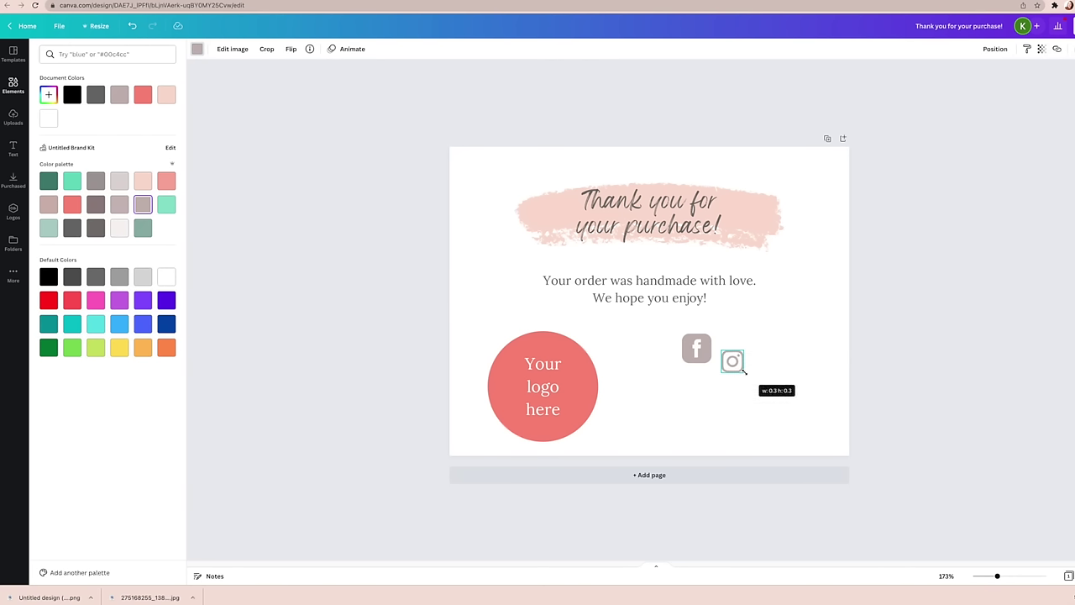
left_click_drag(745, 372, 744, 401)
left_click(702, 354)
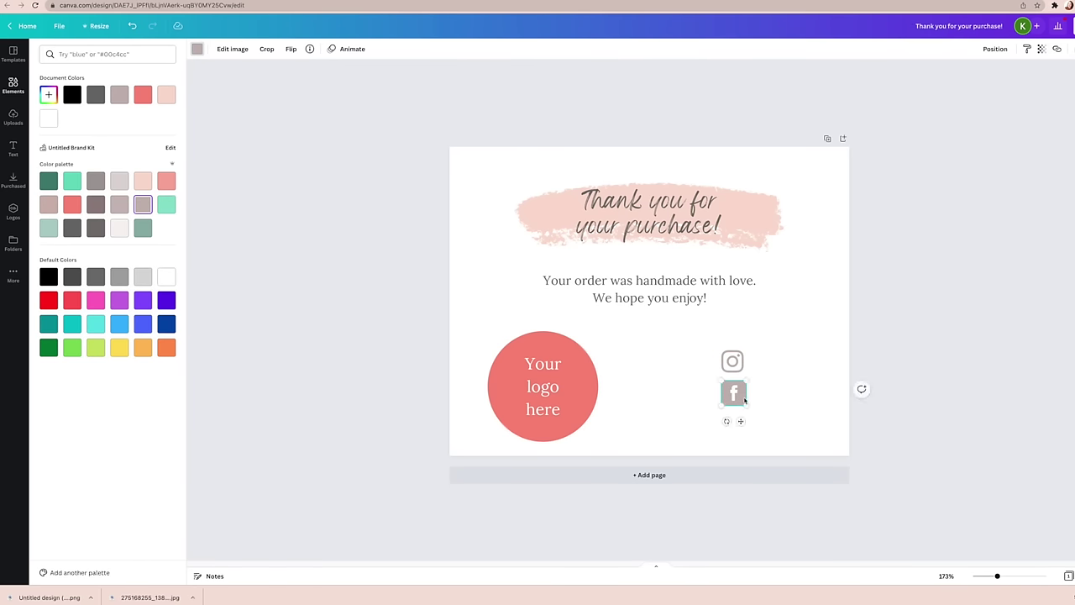
Search the elements for "email icon", add the solid envelope graphic and shrink it beneath the Facebook icon.
left_click(12, 87)
left_click(95, 54)
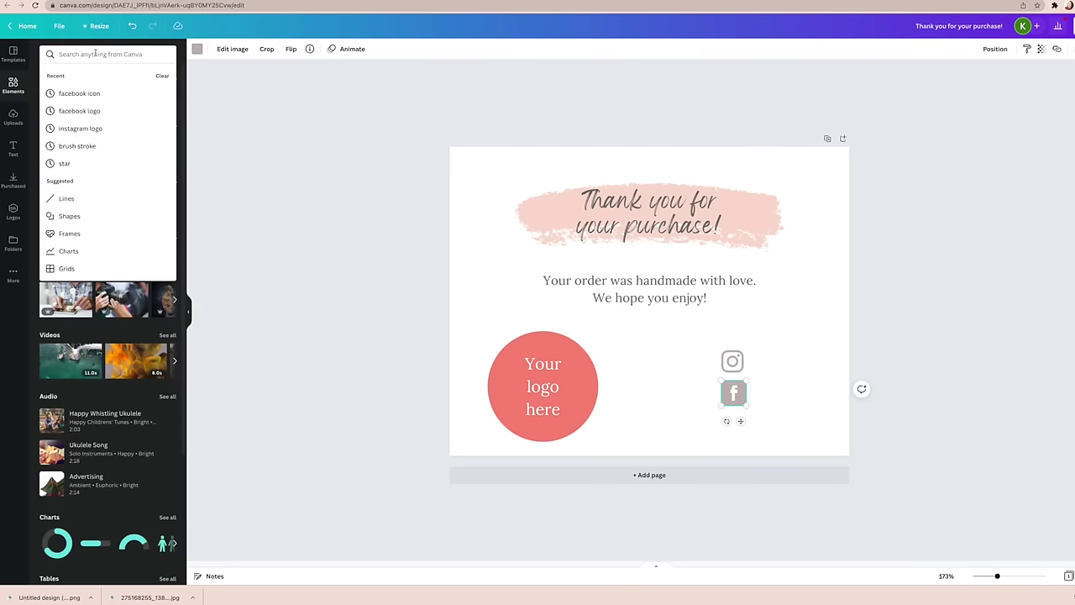
type("email icon")
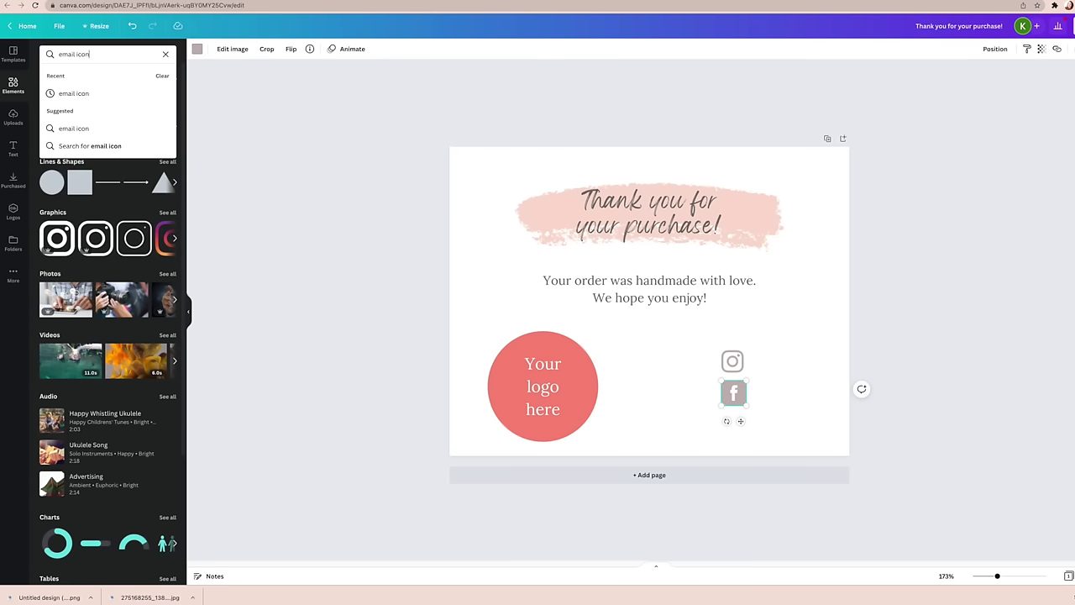
key("Return")
left_click(60, 139)
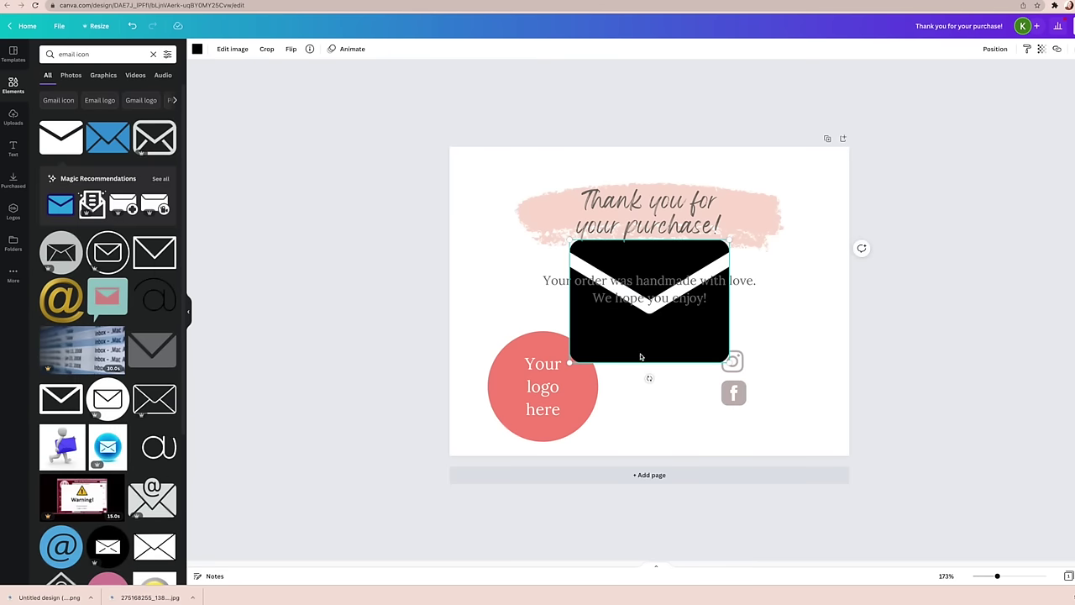
left_click_drag(571, 243, 736, 422)
Recolor the envelope icon with the brand palette's greyish mauve and fine-tune its size to match the other icons.
left_click(197, 49)
left_click(144, 204)
left_click_drag(740, 434, 739, 434)
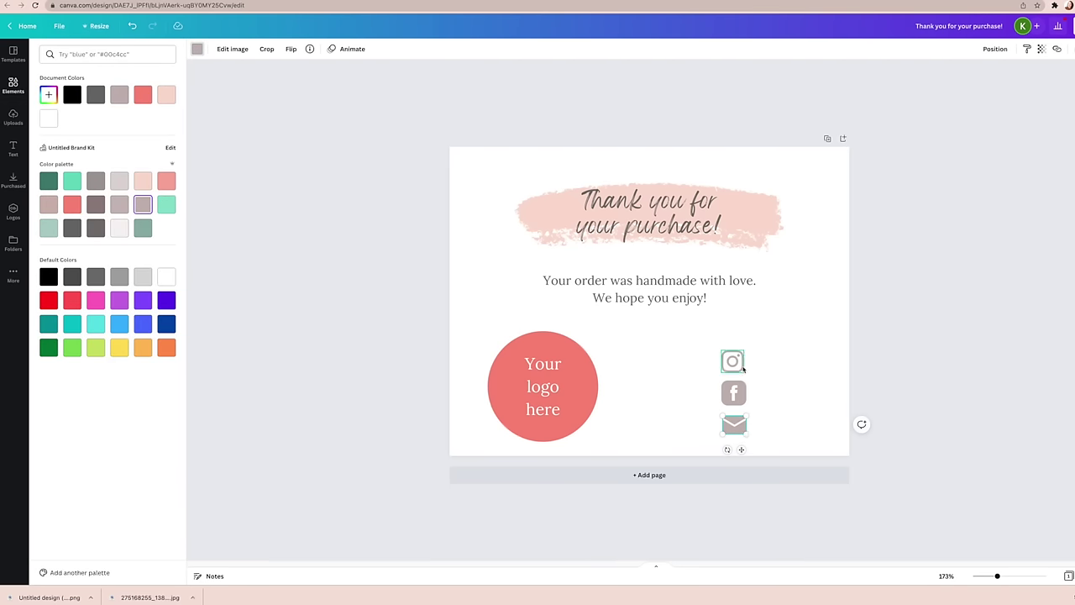
Tidy up the Instagram, Facebook and envelope icons into an evenly spaced, centred column.
left_click_drag(702, 332, 773, 447)
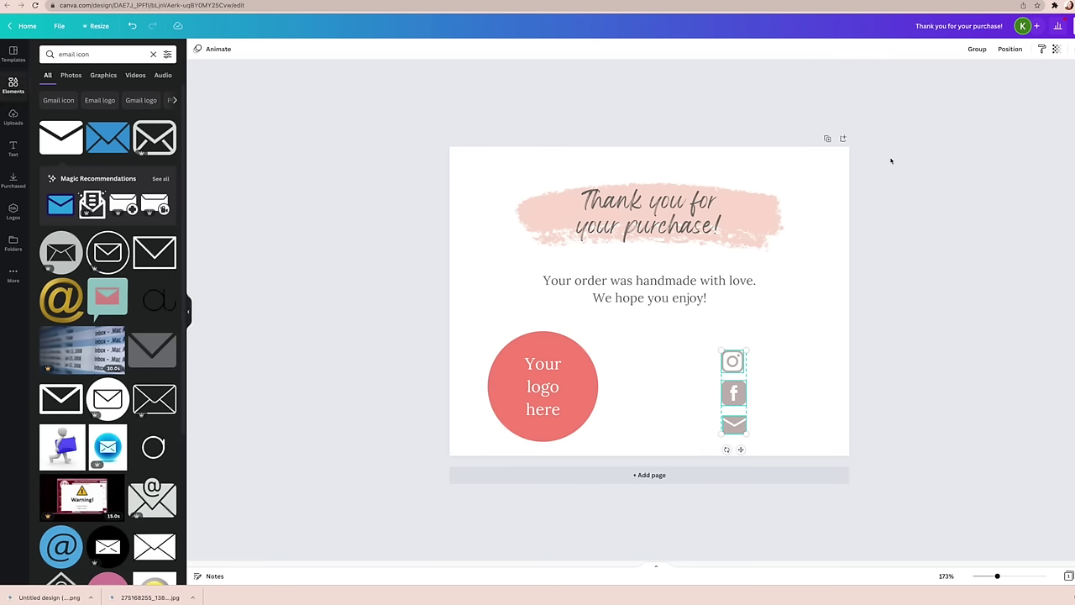
left_click(1011, 50)
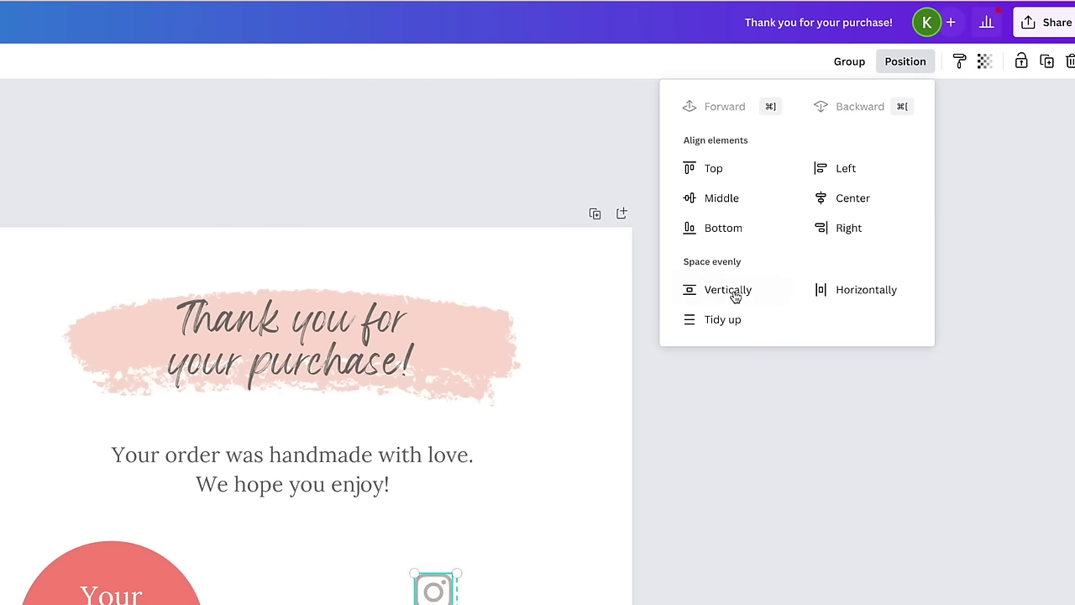
left_click(720, 321)
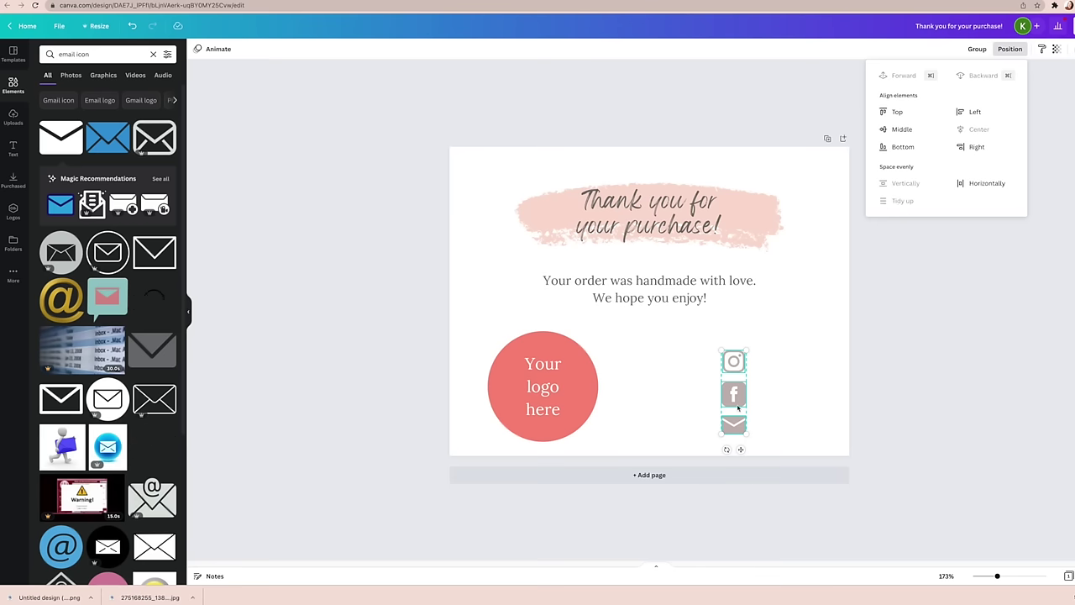
left_click(782, 407)
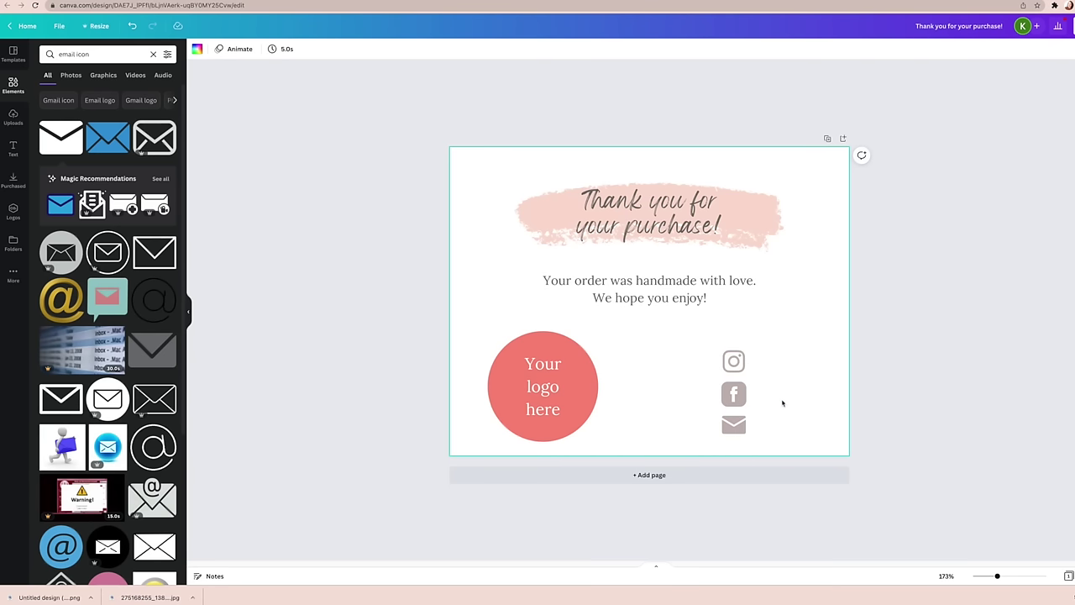
Group the three contact icons and move the group slightly closer to the logo circle.
left_click_drag(714, 341, 769, 449)
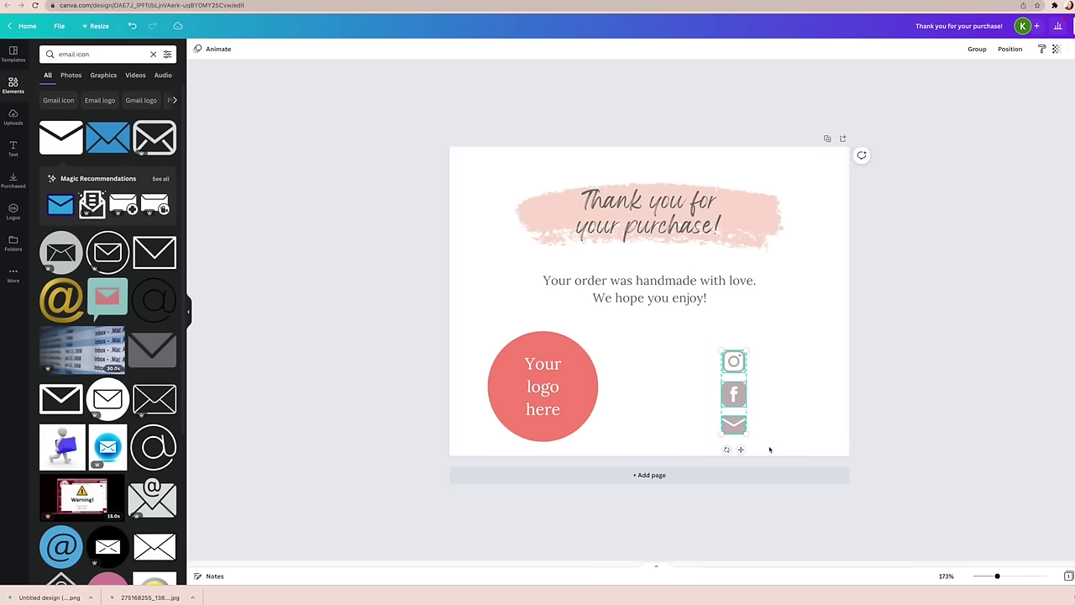
left_click(977, 49)
mouse_move(736, 397)
left_mouse_down()
mouse_move(749, 382)
mouse_move(718, 396)
left_mouse_up()
left_click(729, 366)
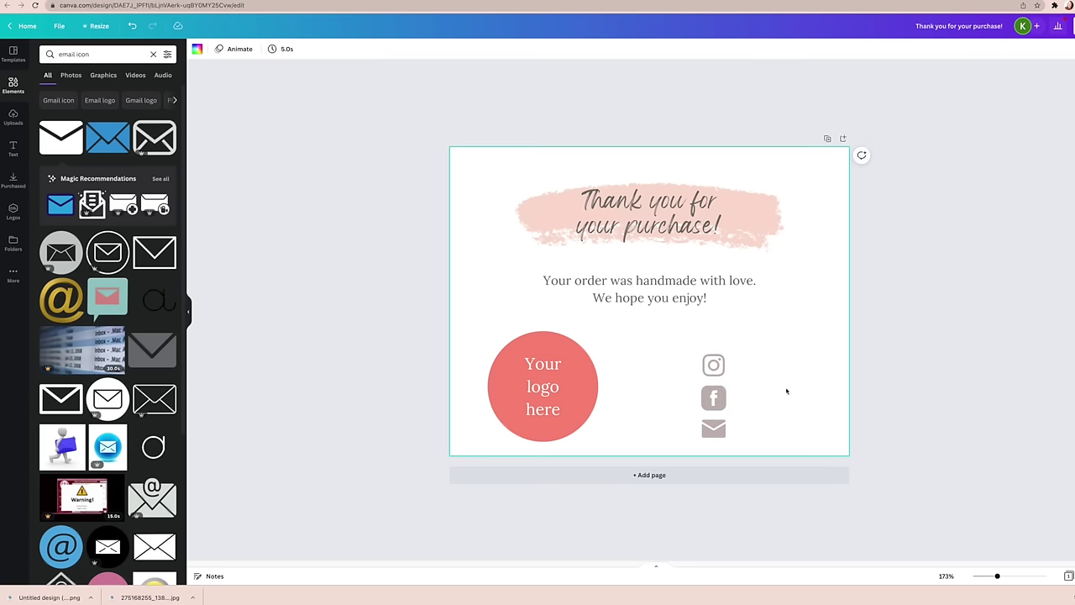
Add a heading reading "your Instagram here" beside the Instagram icon, reduced to font size 10.8.
left_click(13, 149)
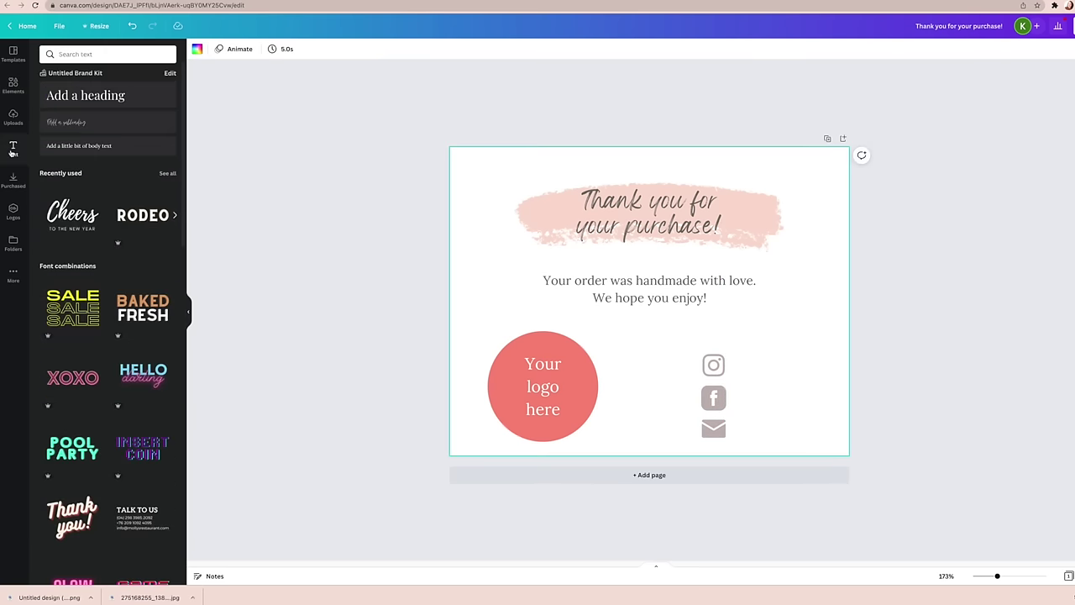
left_click(106, 99)
left_click_drag(545, 281, 787, 389)
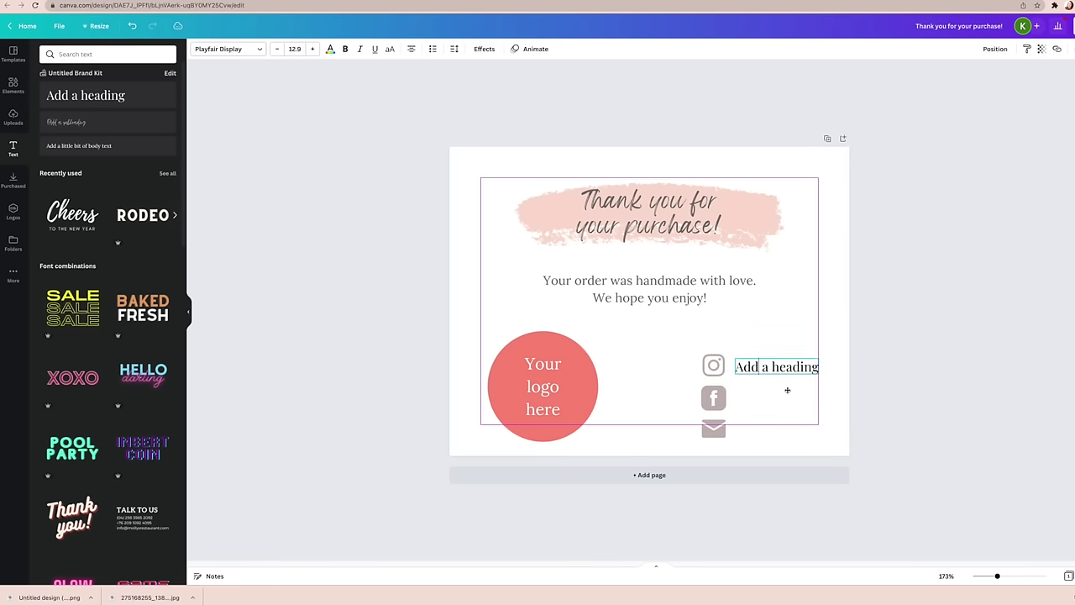
type("your Instagram here")
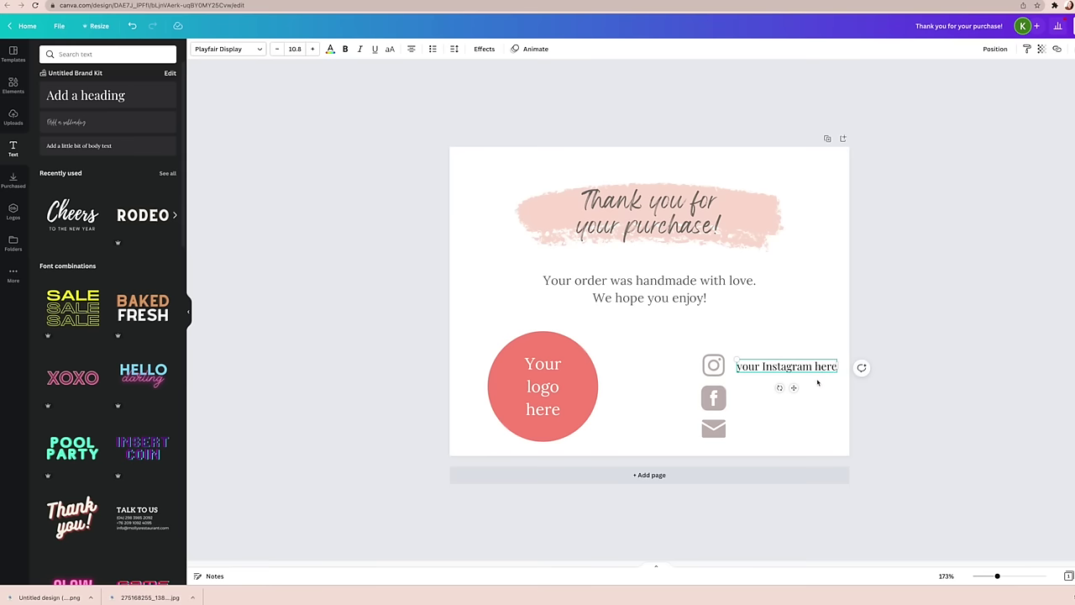
Set the "your Instagram here" text in the Lora font and color it dark grey like the card's message.
left_click_drag(837, 366, 737, 365)
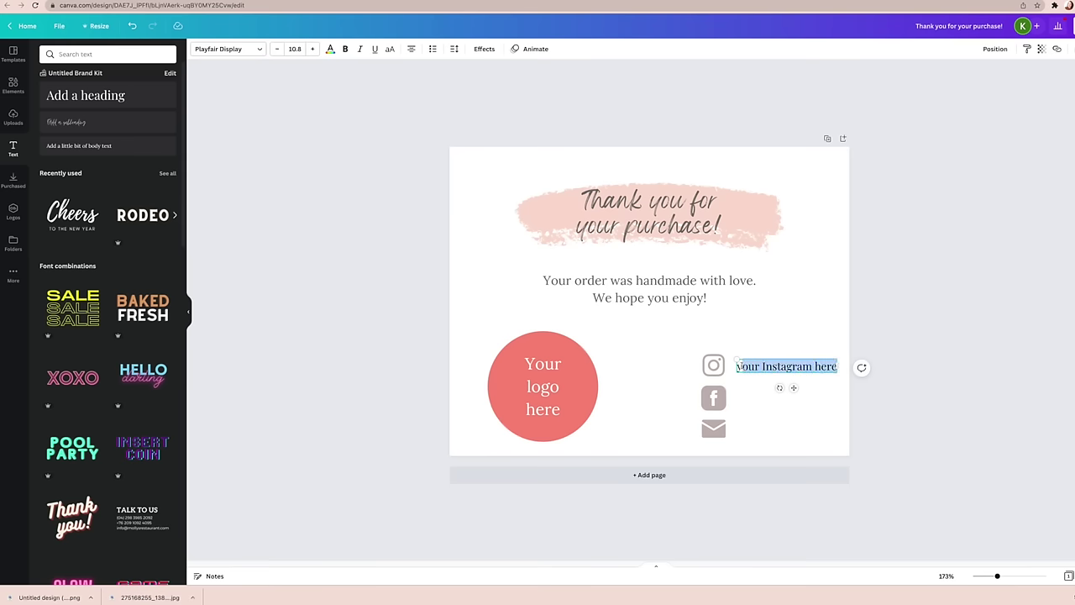
left_click(761, 366)
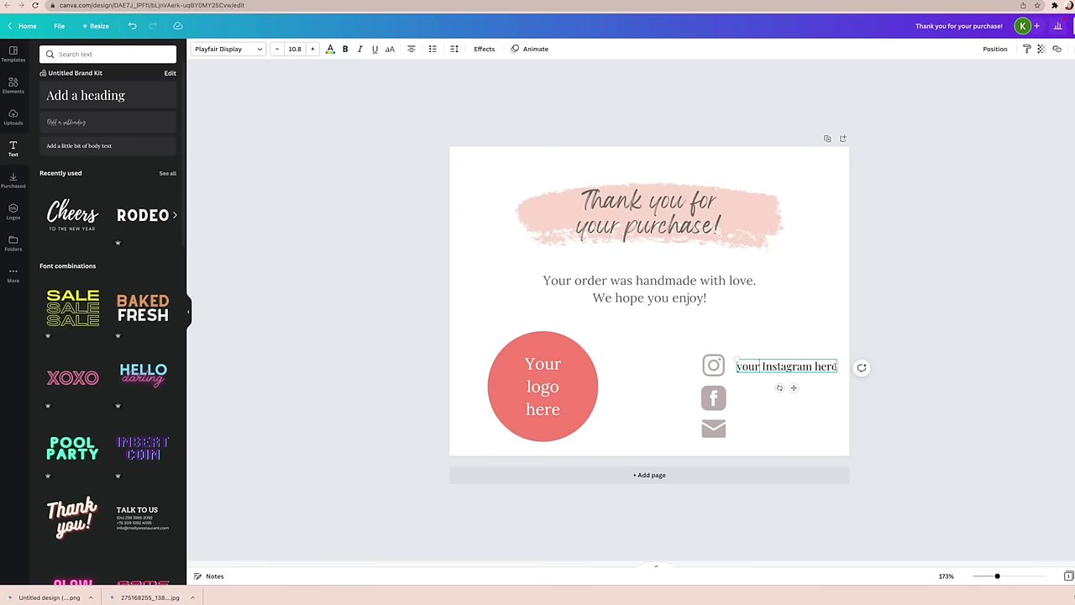
left_click_drag(837, 366, 781, 367)
left_click(227, 49)
left_click(103, 76)
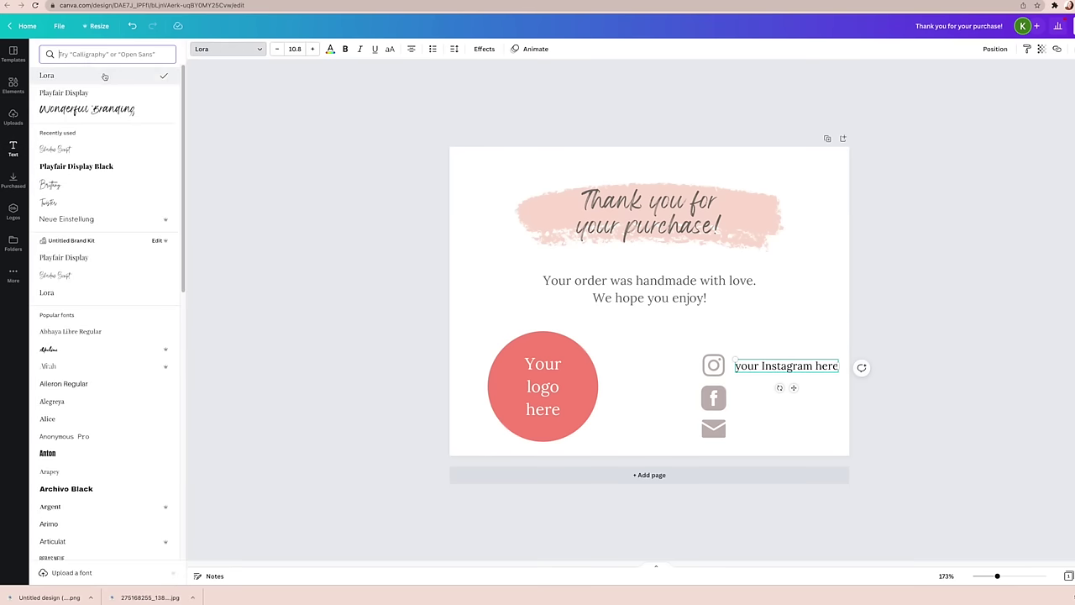
left_click(330, 48)
left_click(805, 374)
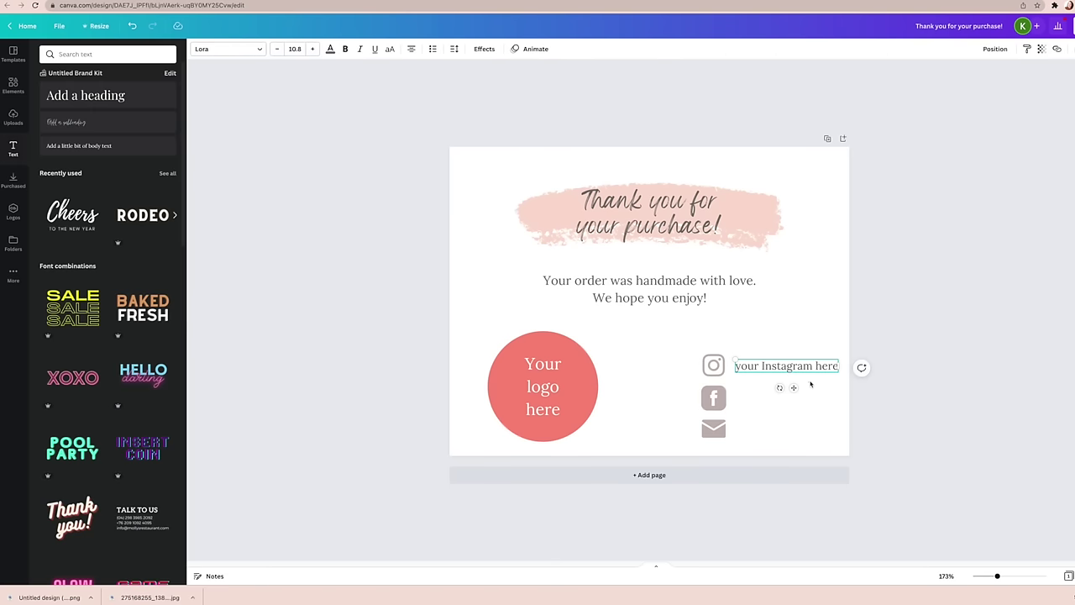
left_click(815, 351)
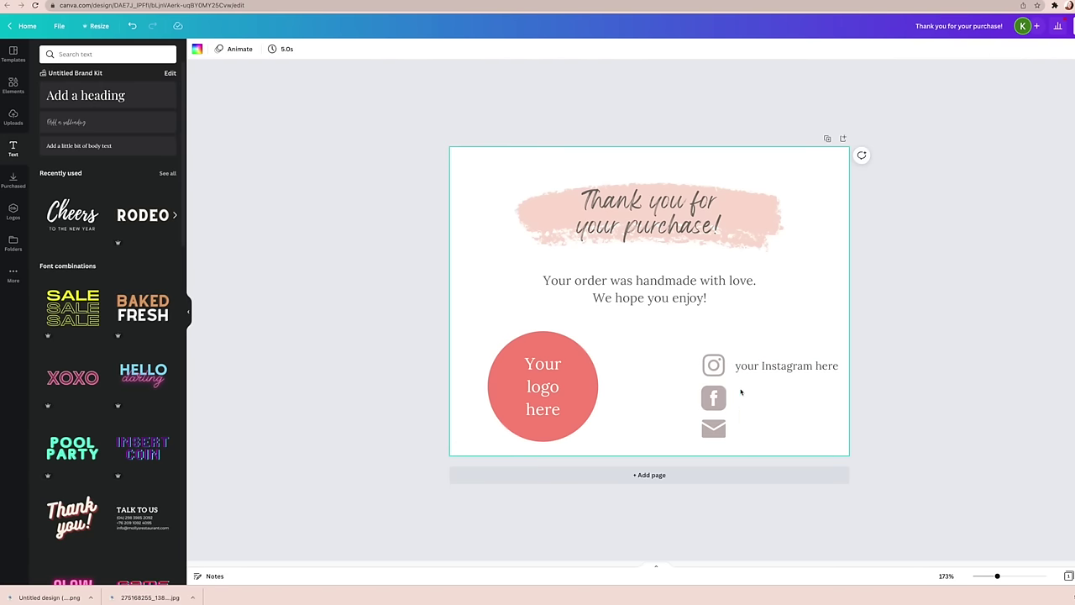
Duplicate the Instagram text twice and place the copies beside the Facebook and envelope icons.
left_click(763, 368)
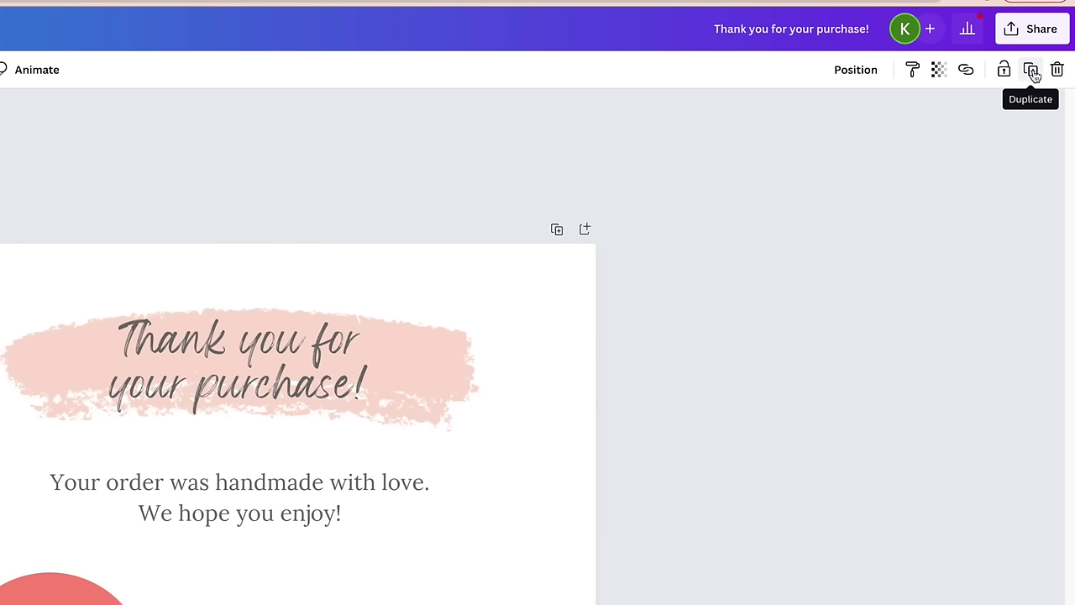
left_click(1033, 76)
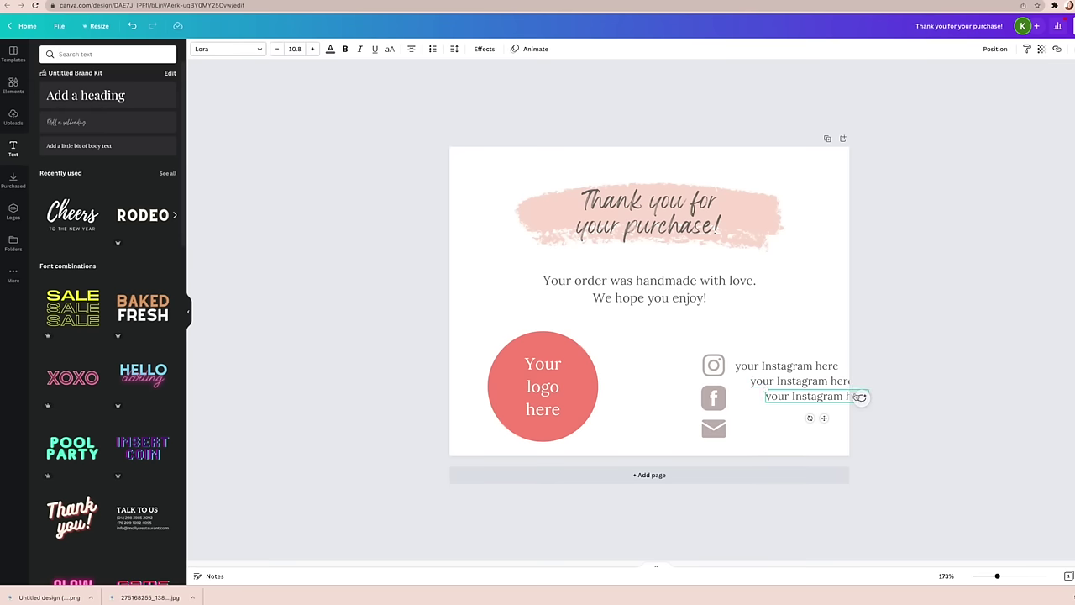
left_click_drag(834, 402, 806, 436)
left_click_drag(798, 383, 783, 402)
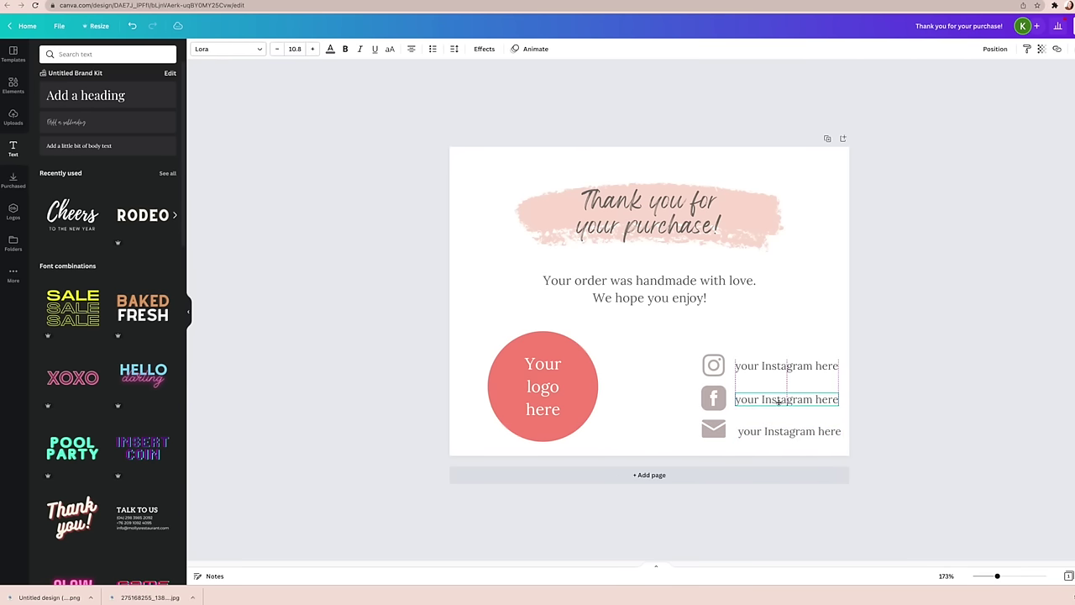
Change the two copied lines to "your Facebook here" and "your email here".
double_click(808, 403)
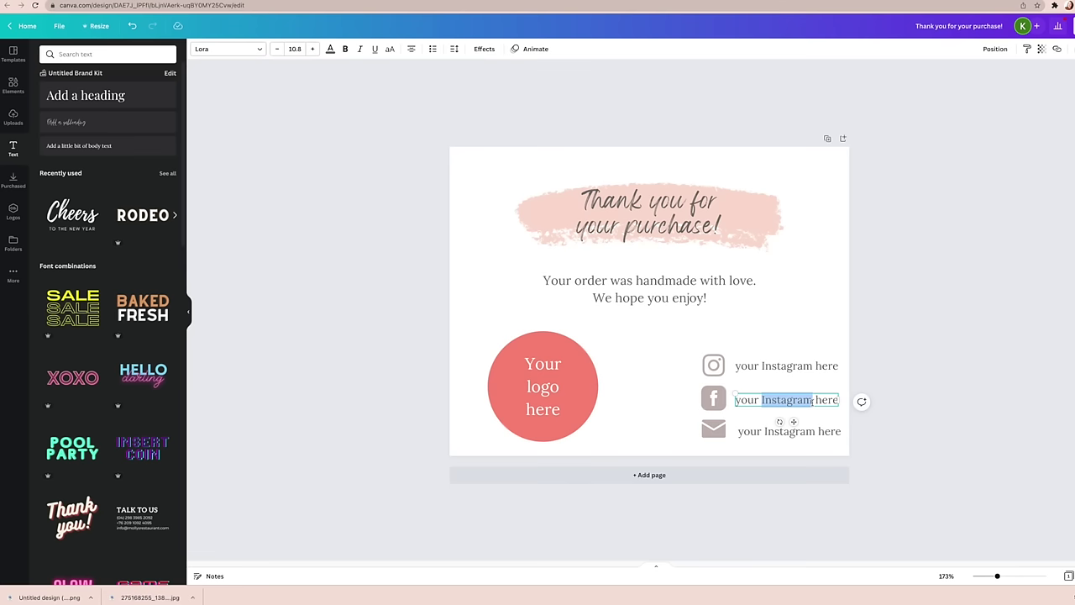
type("Facebook")
left_click(812, 431)
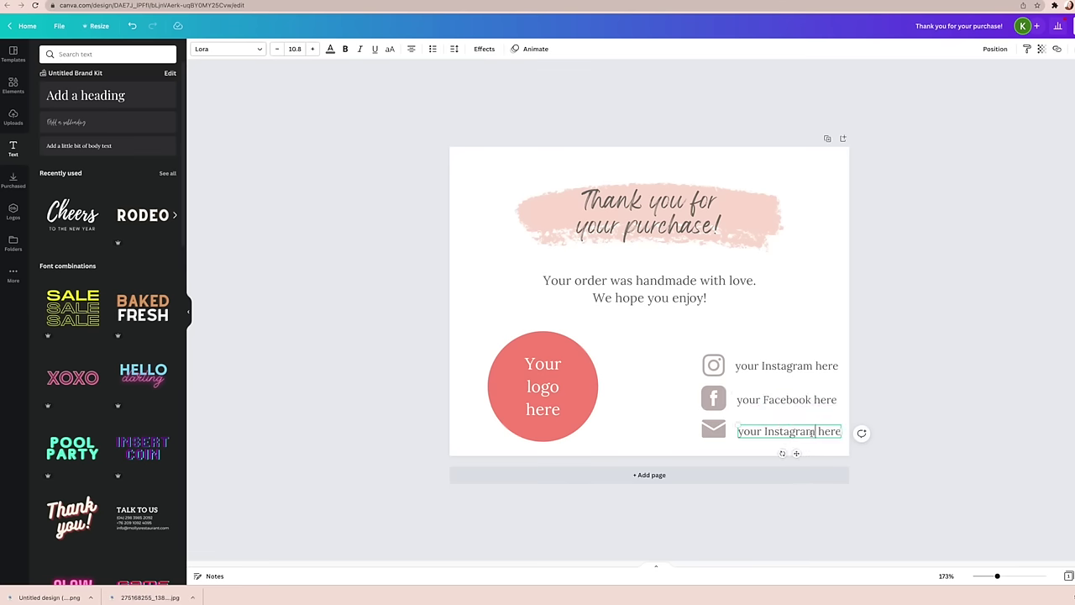
double_click(814, 432)
type("email")
Extend the social lines to "your Instagram URL here" and "your Facebook URL here", shrinking the Instagram line to font size 9.7.
left_click(812, 366)
type("URL")
left_click_drag(737, 372, 727, 366)
left_click(808, 400)
type("URL")
left_click(739, 373)
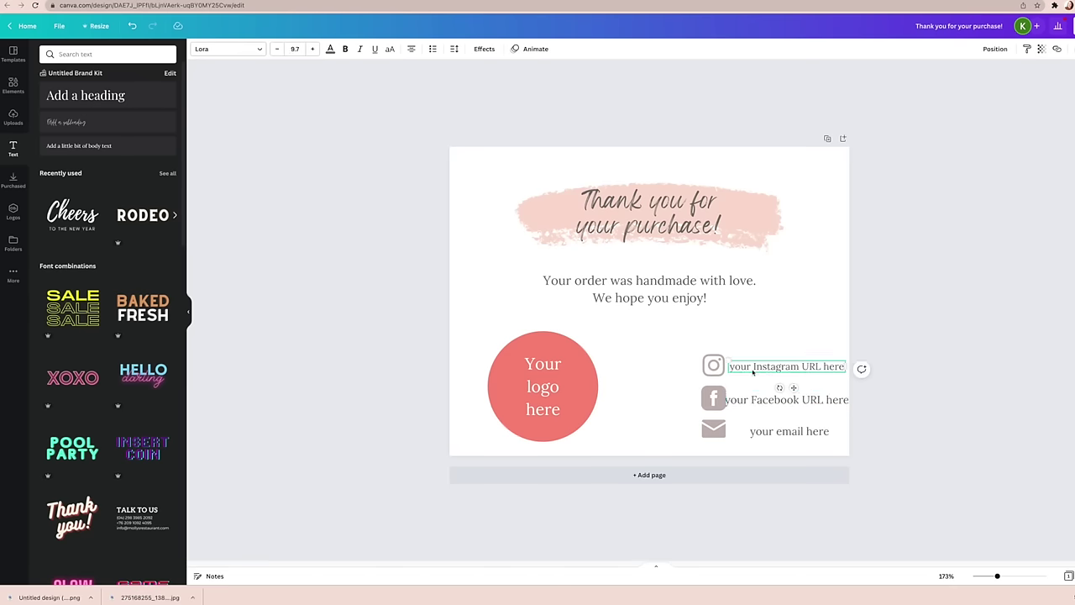
Change the email line to "your email address here" at font size 9.7 and align the contact lines evenly beside their icons.
left_click(800, 432)
type("address")
left_click_drag(746, 432, 729, 428)
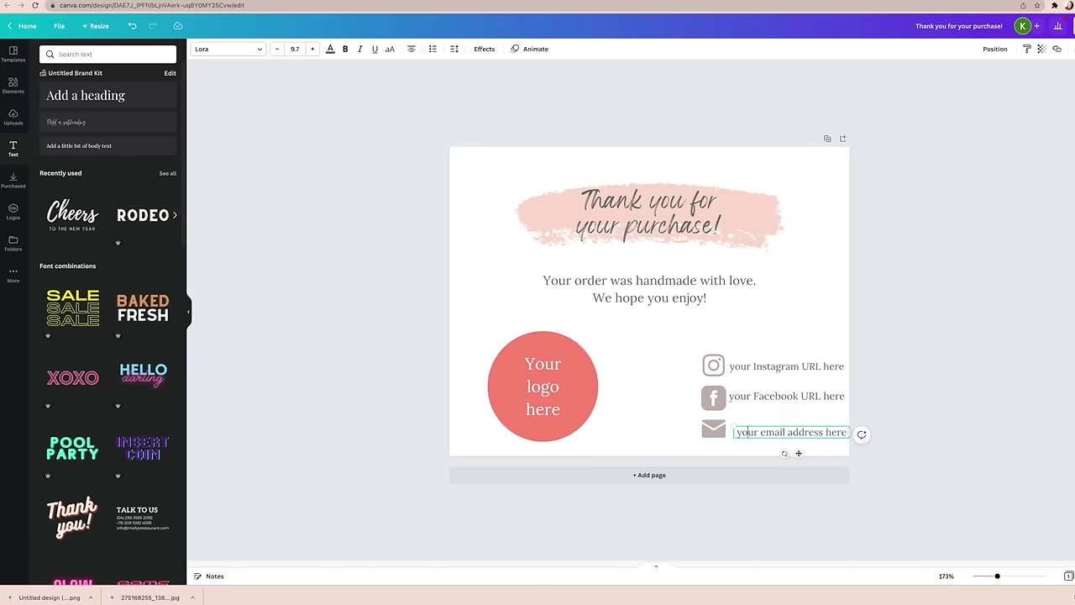
left_click(995, 49)
left_click(969, 108)
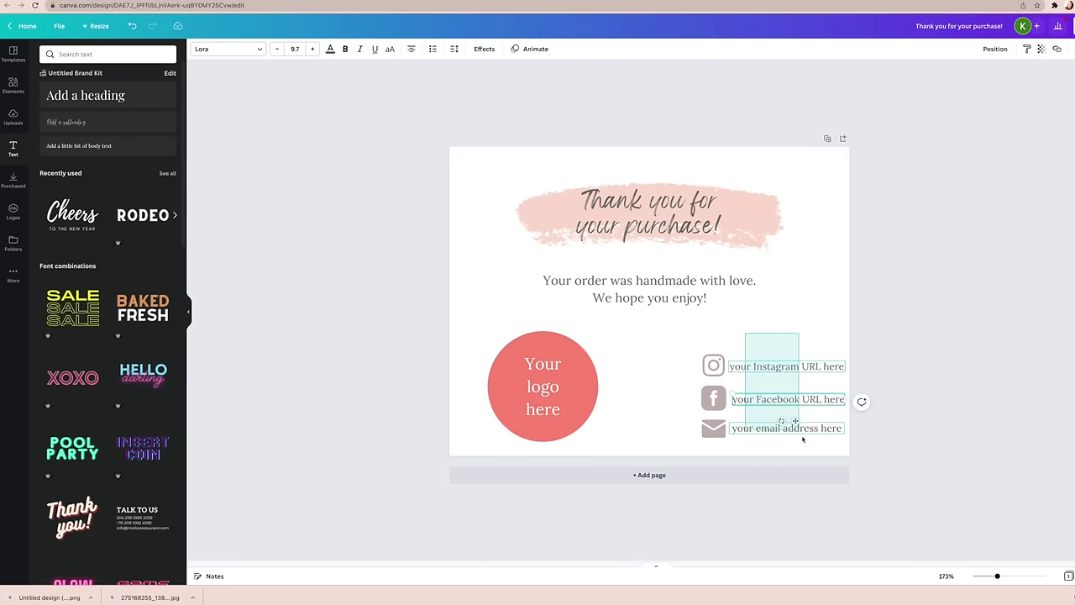
left_click(818, 311)
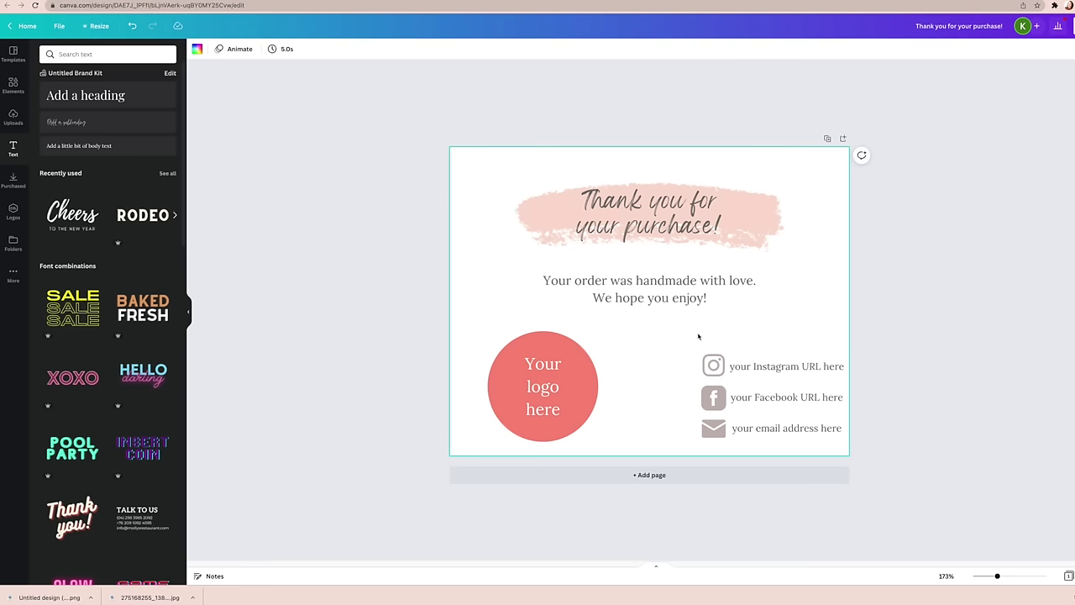
Group the contact icons with their text lines, move the group inward from the card's edge and enlarge it to font size 10.5.
left_click_drag(697, 334, 806, 458)
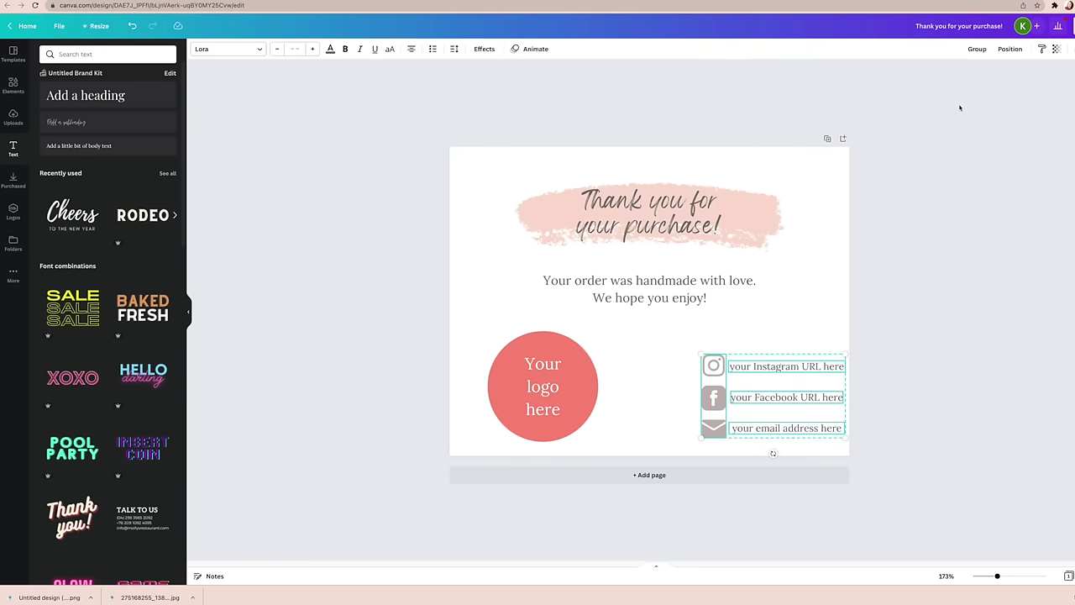
left_click(977, 50)
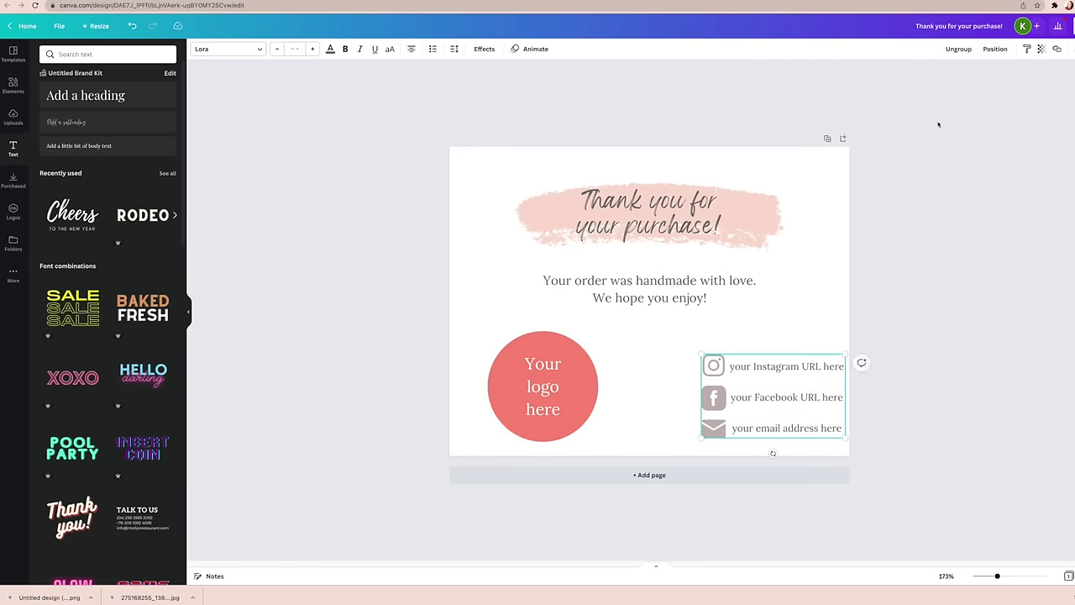
left_click_drag(752, 360, 725, 361)
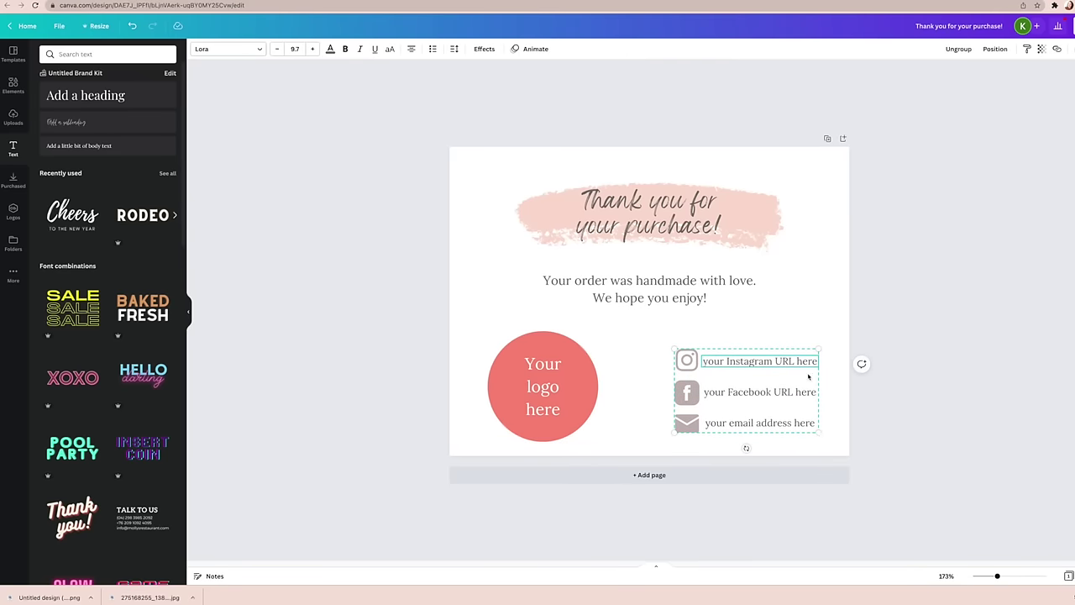
mouse_move(817, 434)
left_mouse_down()
mouse_move(839, 446)
mouse_move(813, 432)
mouse_move(833, 438)
left_mouse_up()
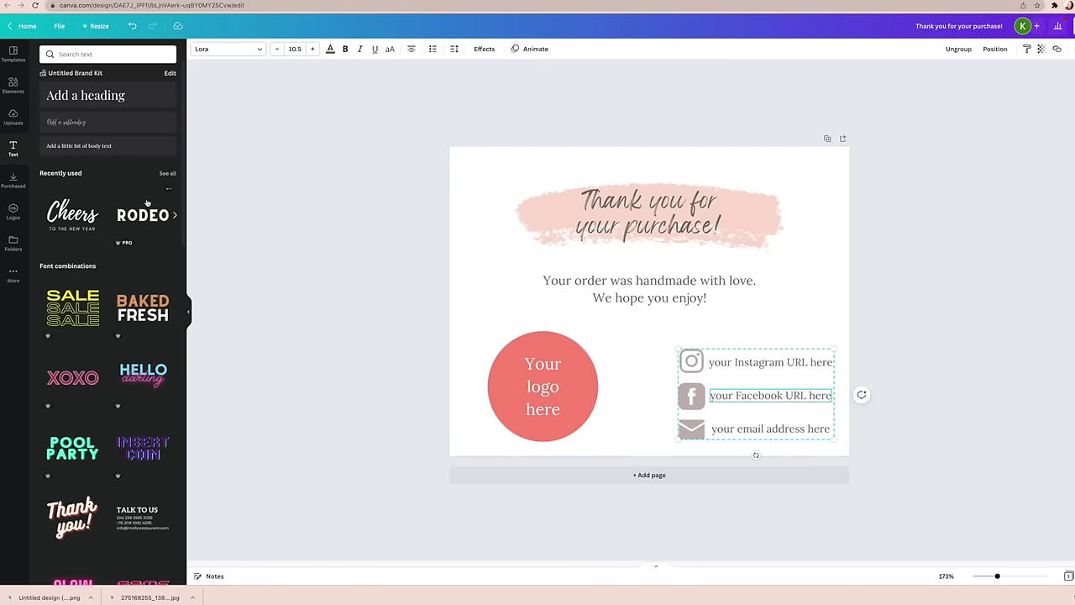
Find a plain straight line element, rotate it vertical and shorten it as a divider between the logo circle and contact icons.
left_click(13, 87)
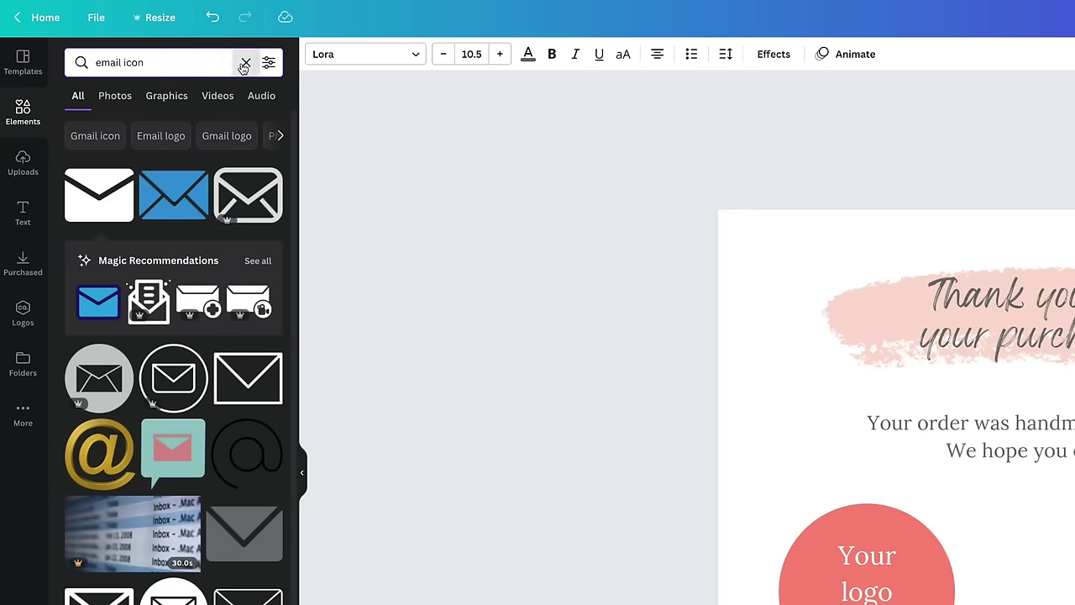
left_click(157, 52)
type("line")
key("Return")
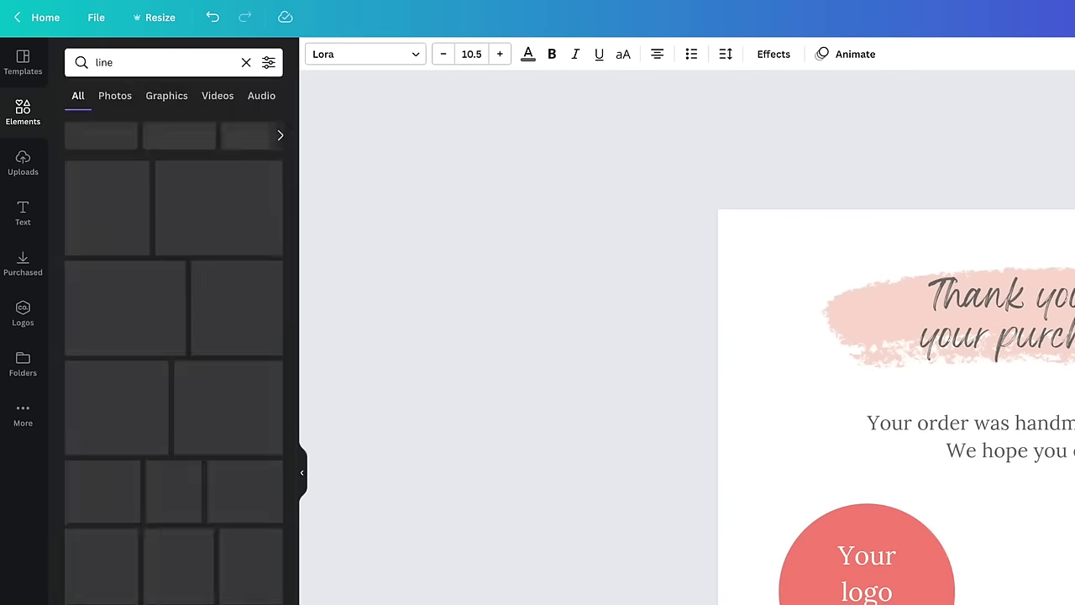
left_click(71, 227)
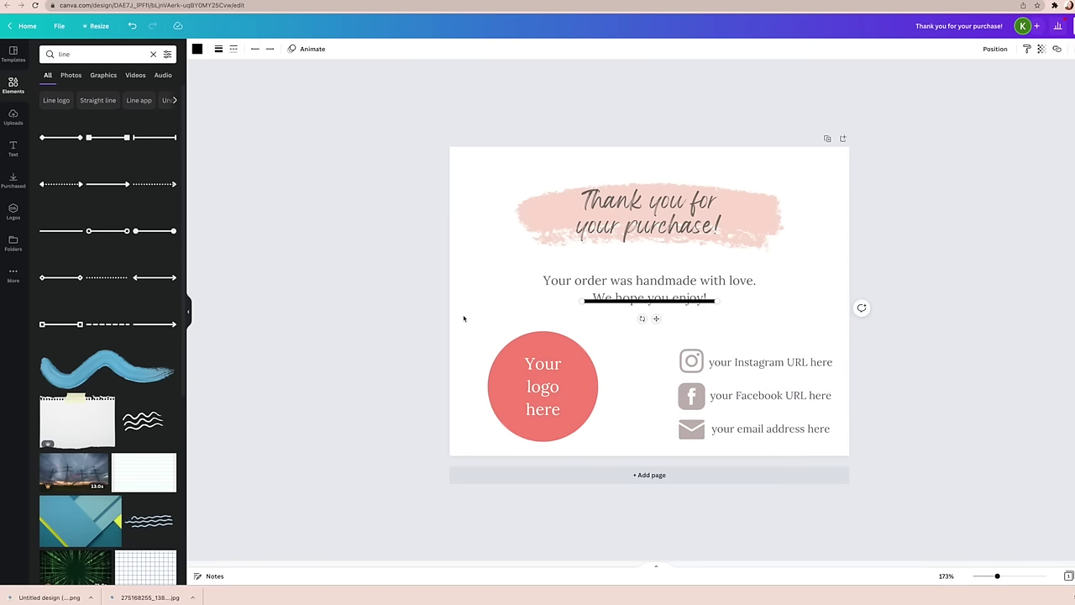
left_click_drag(642, 319, 634, 387)
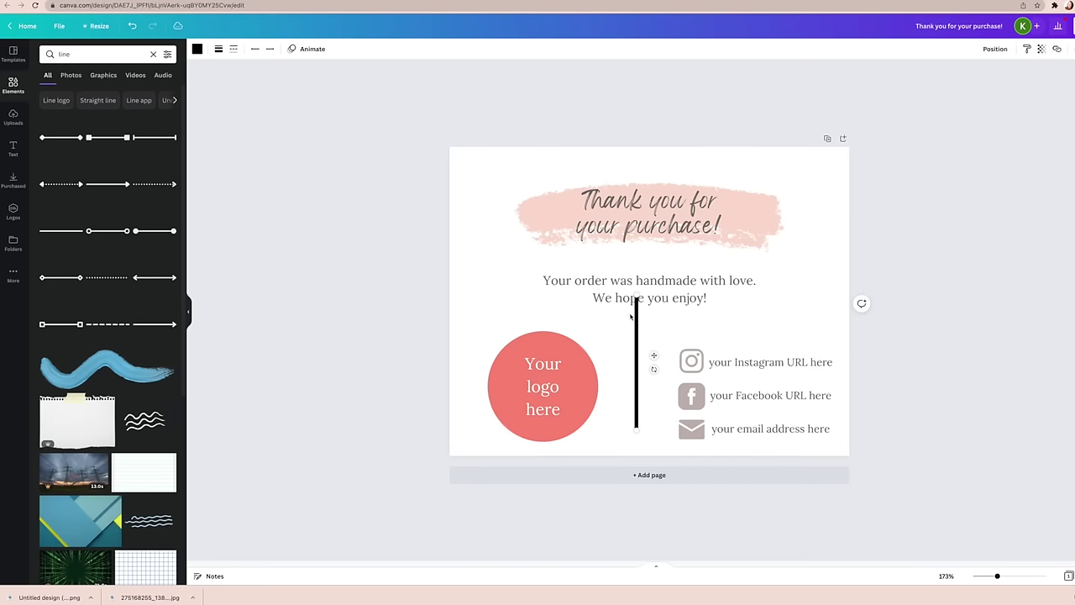
left_click_drag(636, 300, 636, 348)
Recolor the divider line light grey from the brand palette and set its line weight to 1.
left_click(197, 49)
left_click(119, 181)
key("Escape")
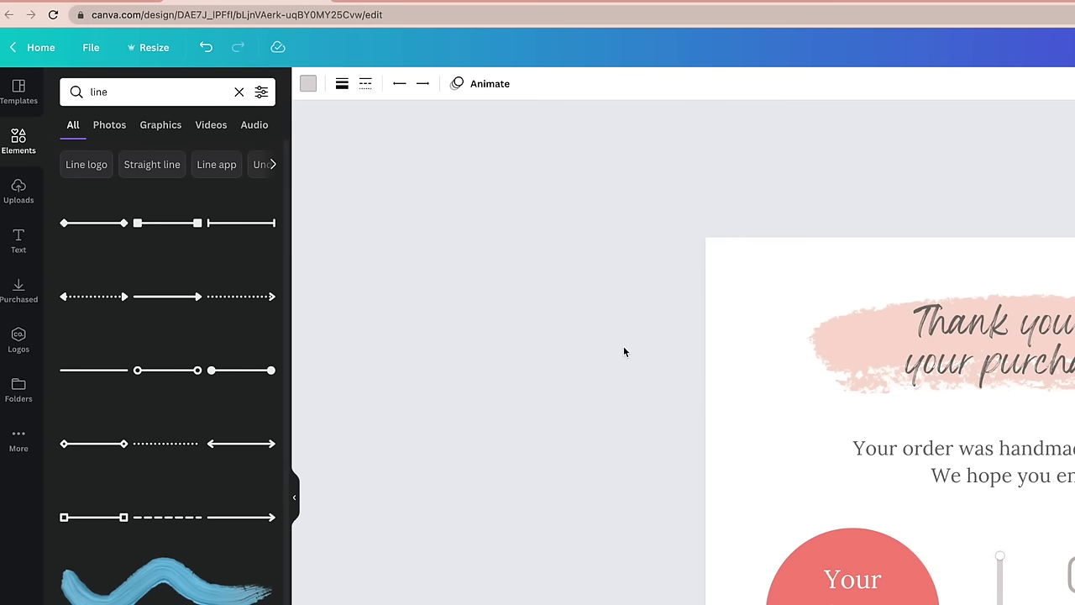
left_click(364, 87)
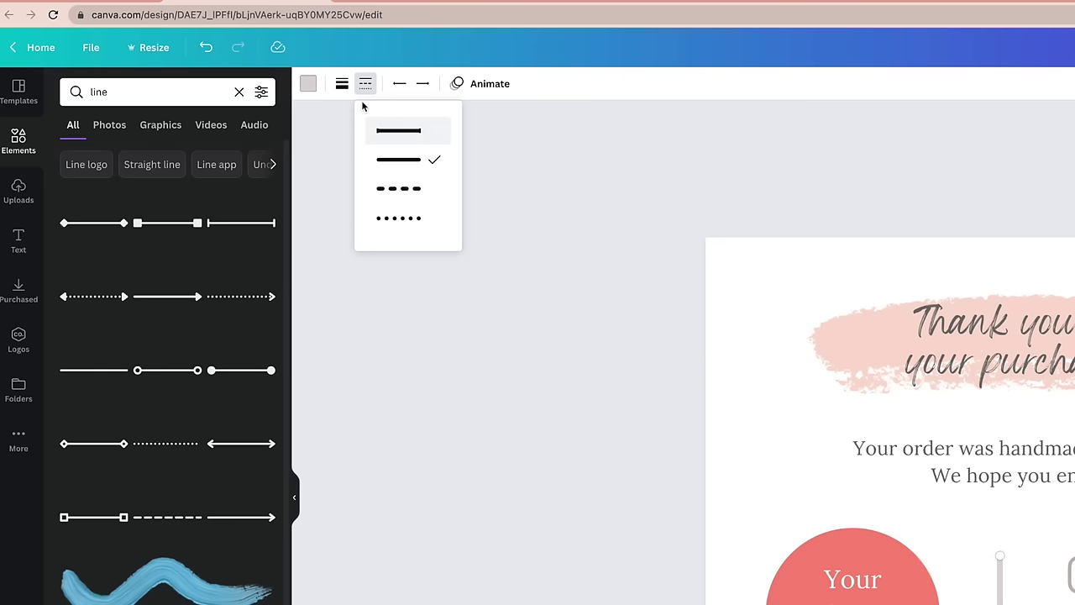
left_click(341, 84)
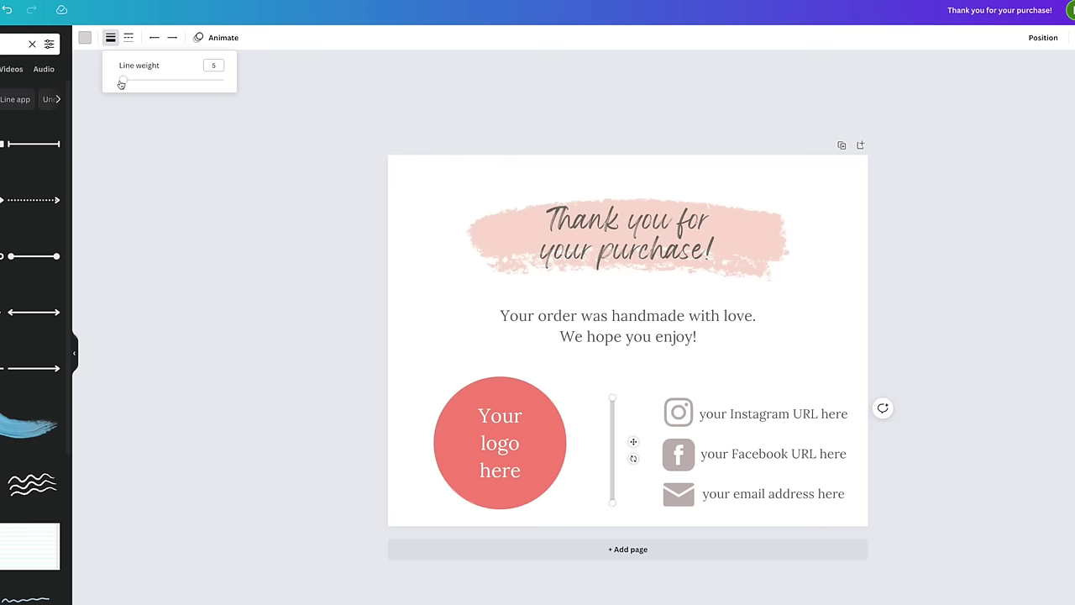
left_click_drag(358, 138, 338, 144)
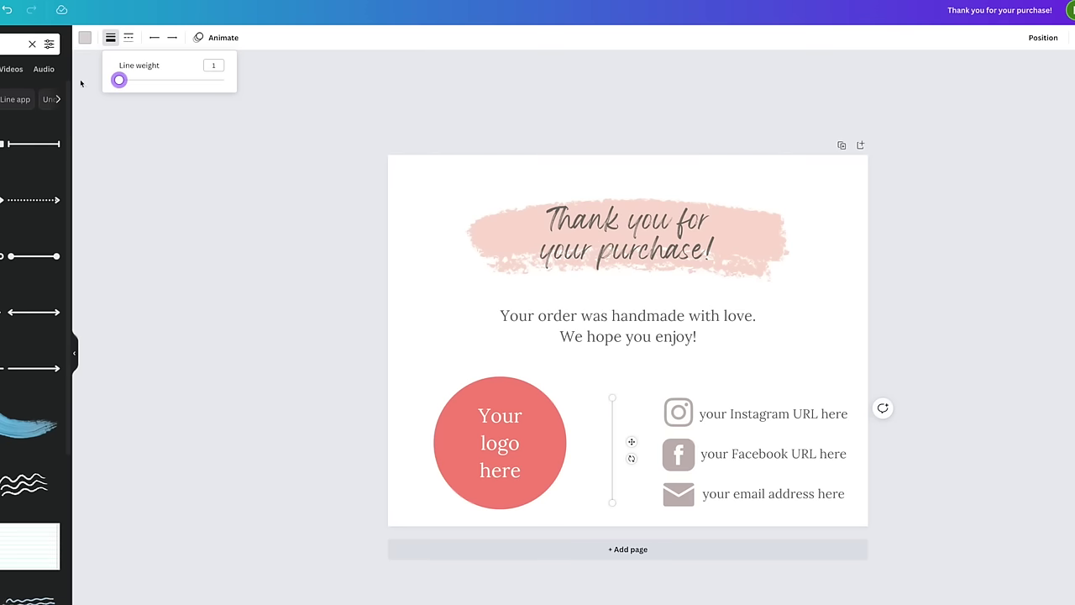
left_click(706, 362)
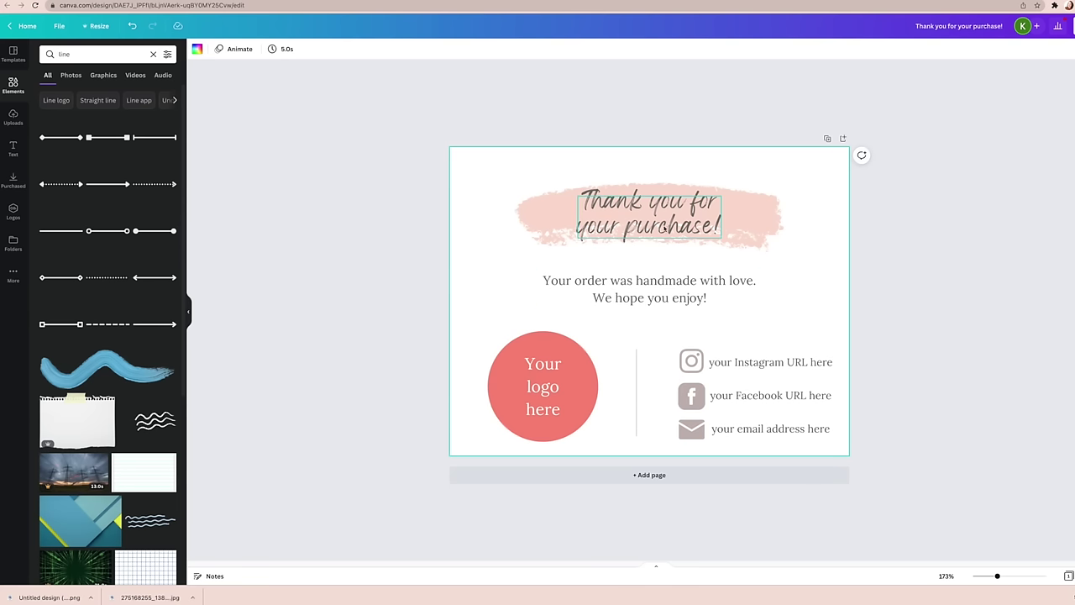
Enlarge the "Thank you for your purchase!" heading to font size 20.9 and enlarge the pink brush stroke behind it.
left_click(580, 208)
left_click_drag(578, 196, 600, 201)
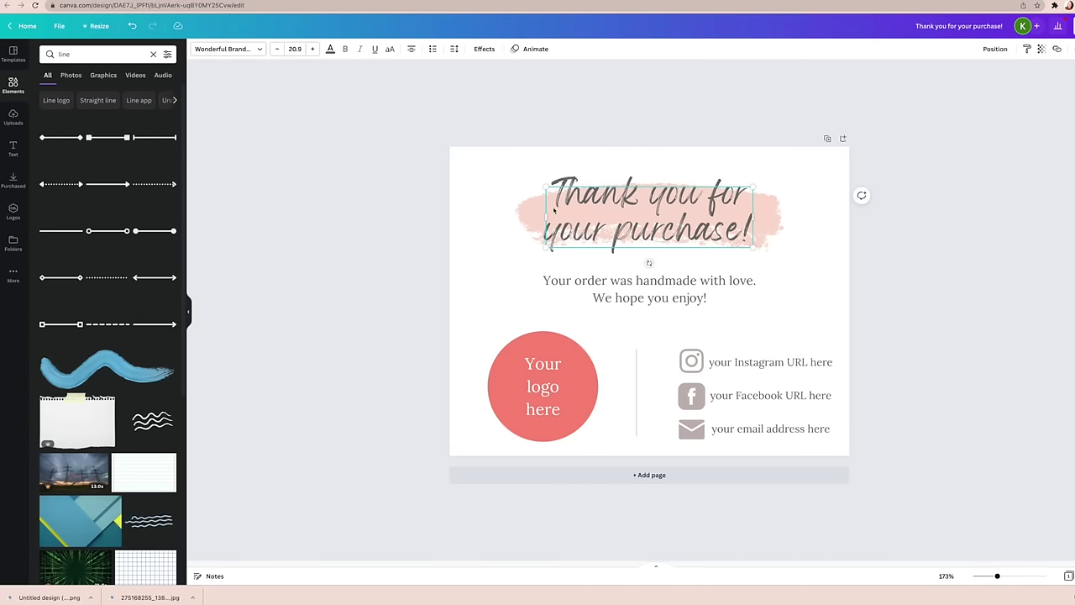
left_click(521, 205)
left_click_drag(512, 182, 482, 175)
key("super+minus")
Search the elements for "heart" and add the hand-drawn red heart outline to the card.
left_click(153, 54)
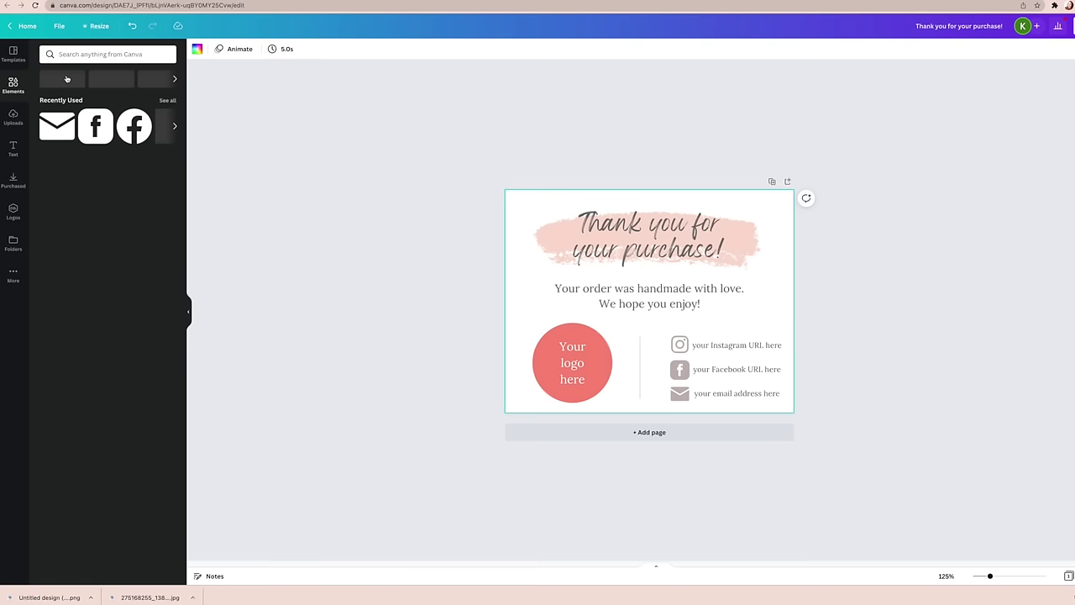
left_click(115, 54)
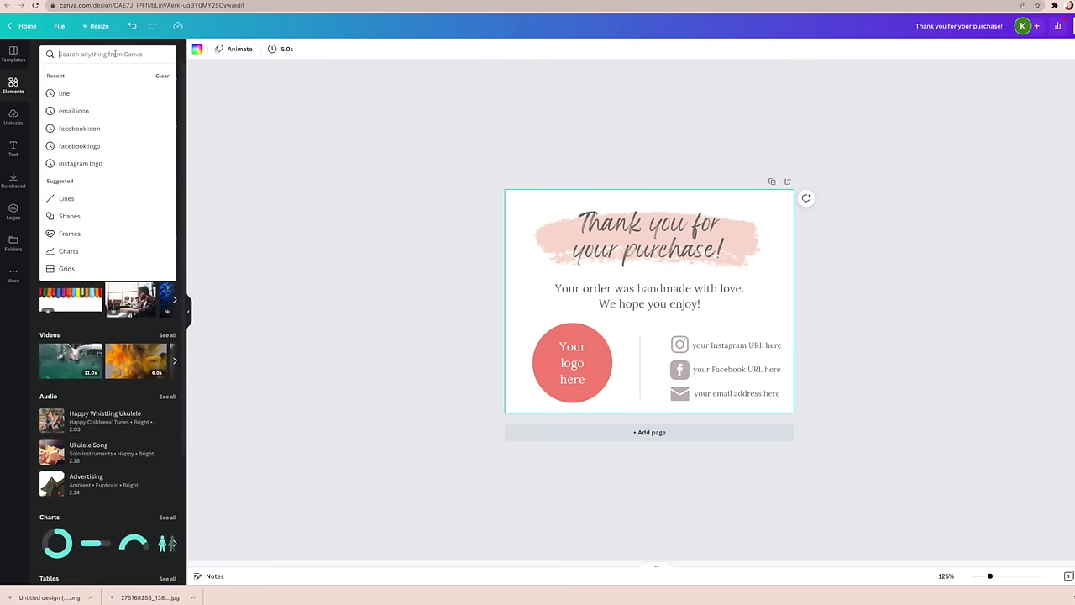
type("heart")
key("Return")
left_click(108, 320)
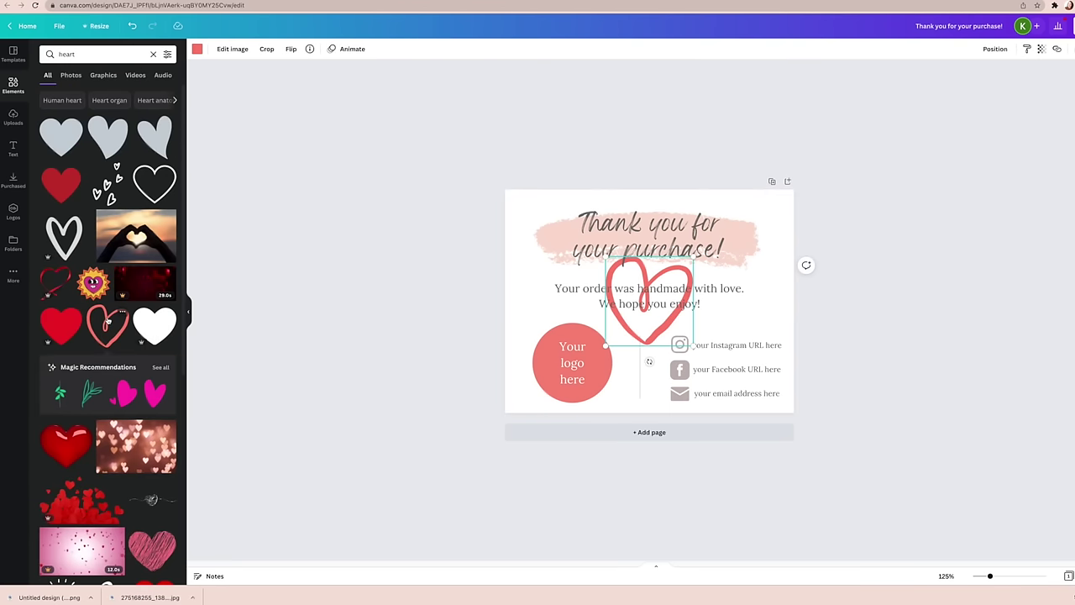
Recolor the heart dark grey, shrink it and place it in the card's upper-right corner beside the heading.
left_click(199, 49)
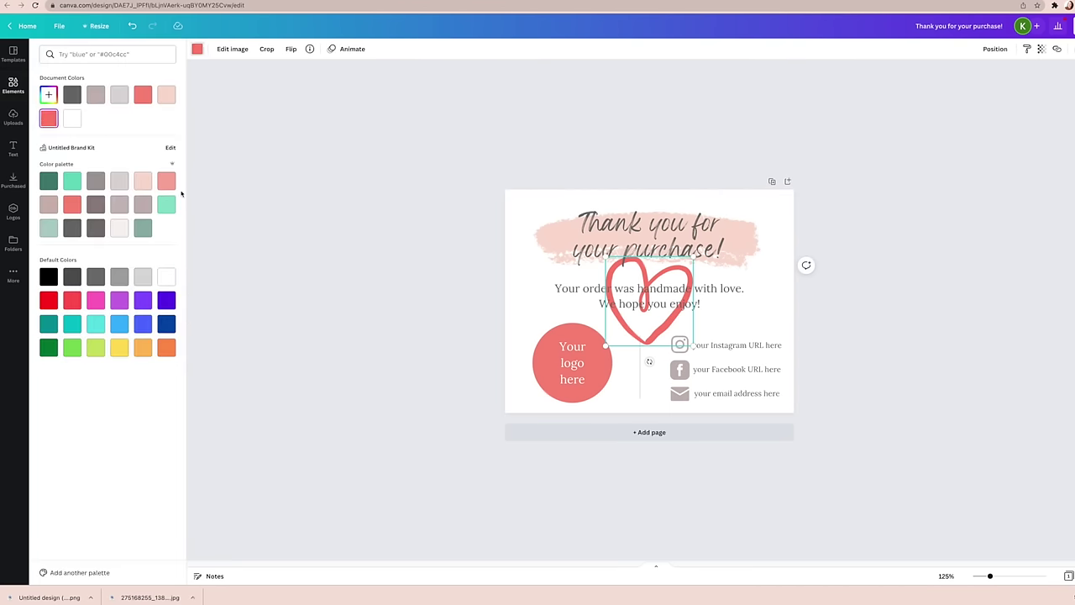
left_click(118, 180)
left_click_drag(606, 346, 752, 261)
left_click(96, 228)
left_click(837, 402)
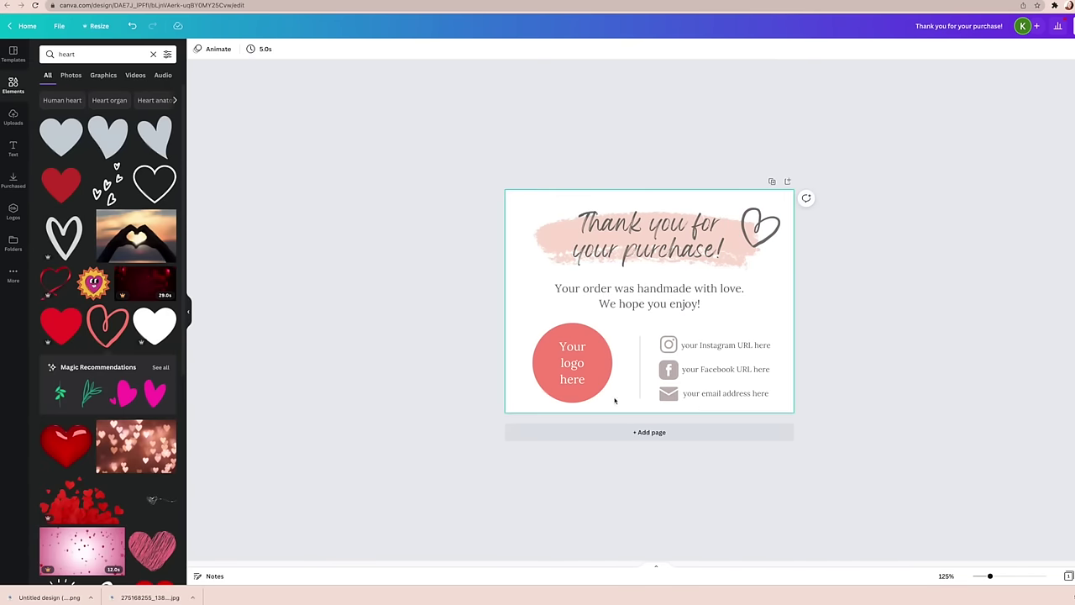
Move the contact group, the logo circle with the frame behind it, and the divider line up from the card's bottom edge.
left_click_drag(758, 392, 759, 381)
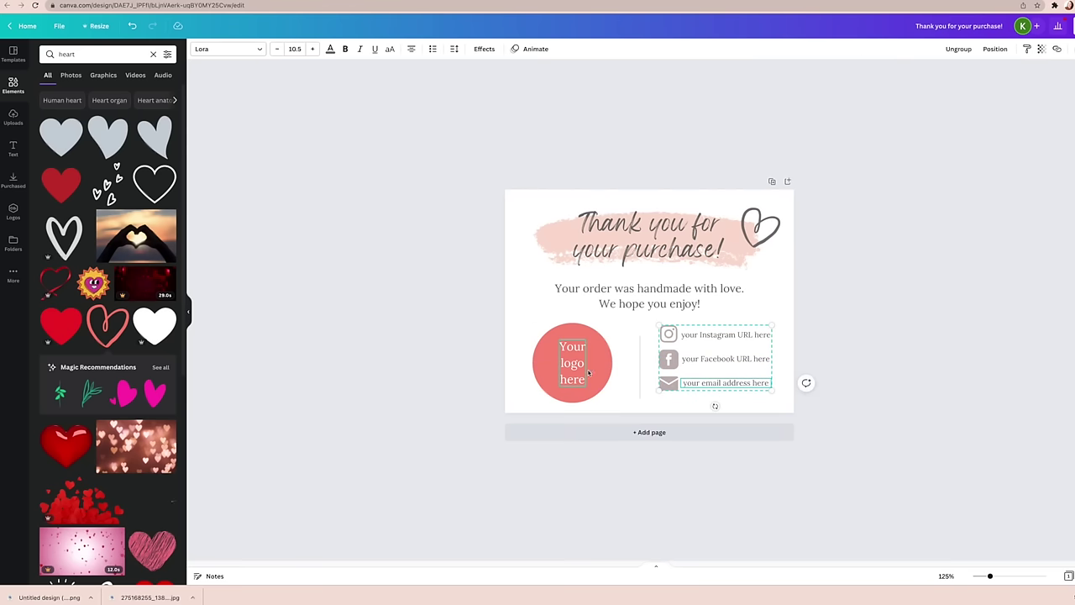
left_click_drag(595, 376, 595, 362)
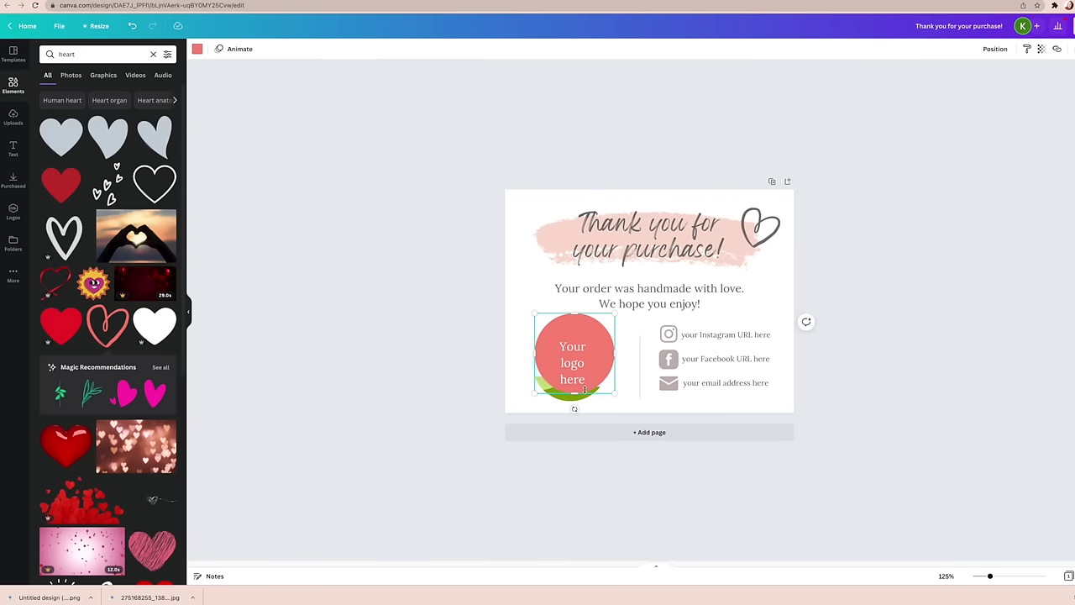
left_click_drag(570, 406, 569, 391)
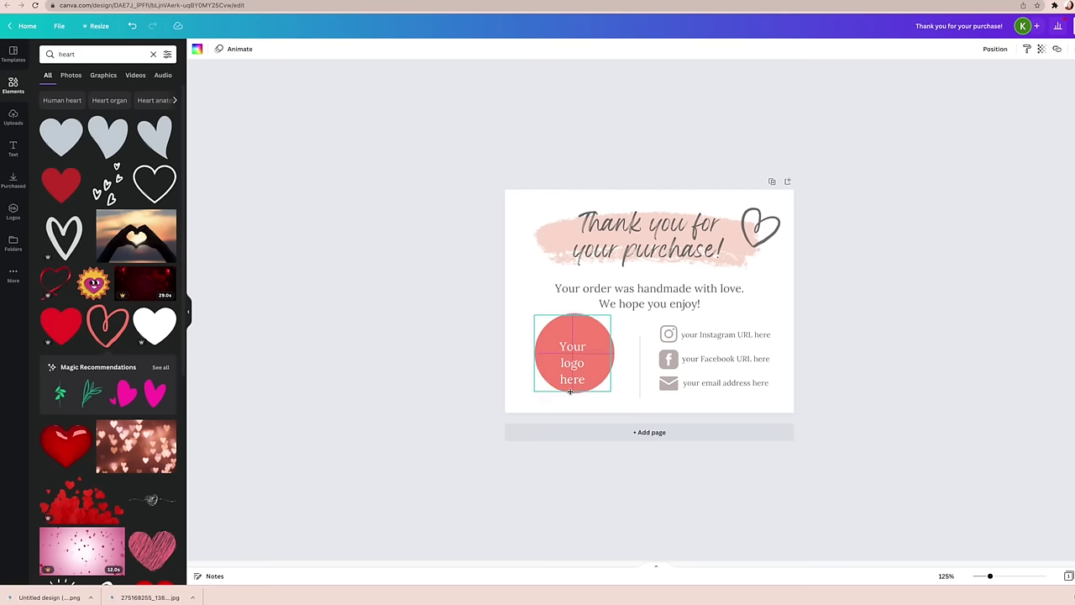
left_click(639, 388)
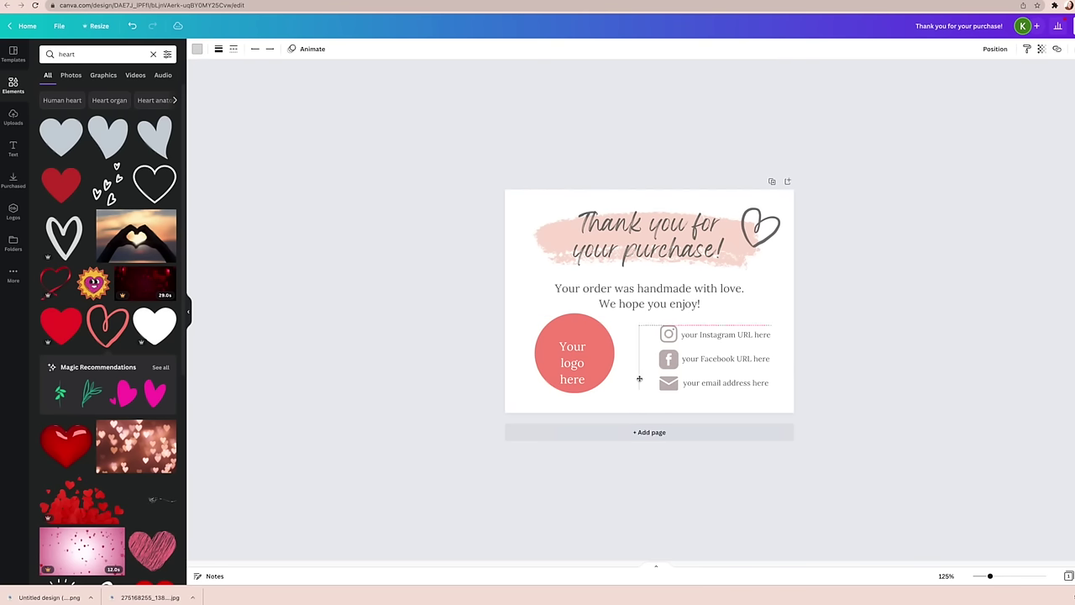
Add a plain square from a "square" element search and reshape it into a thin full-width bar along the card's bottom edge.
left_click(14, 86)
left_click(82, 53)
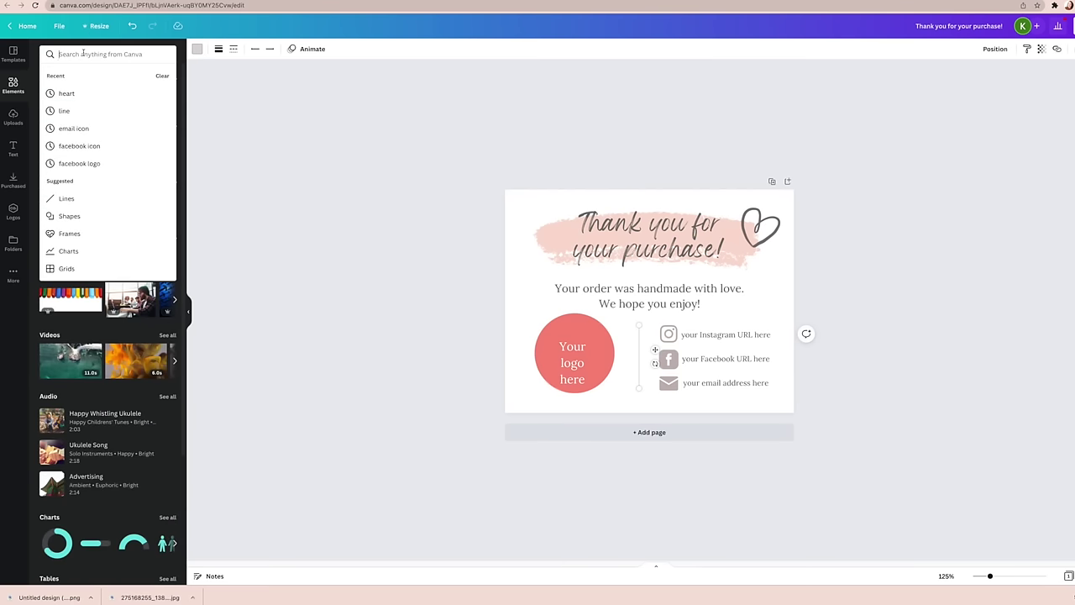
type("square")
key("Return")
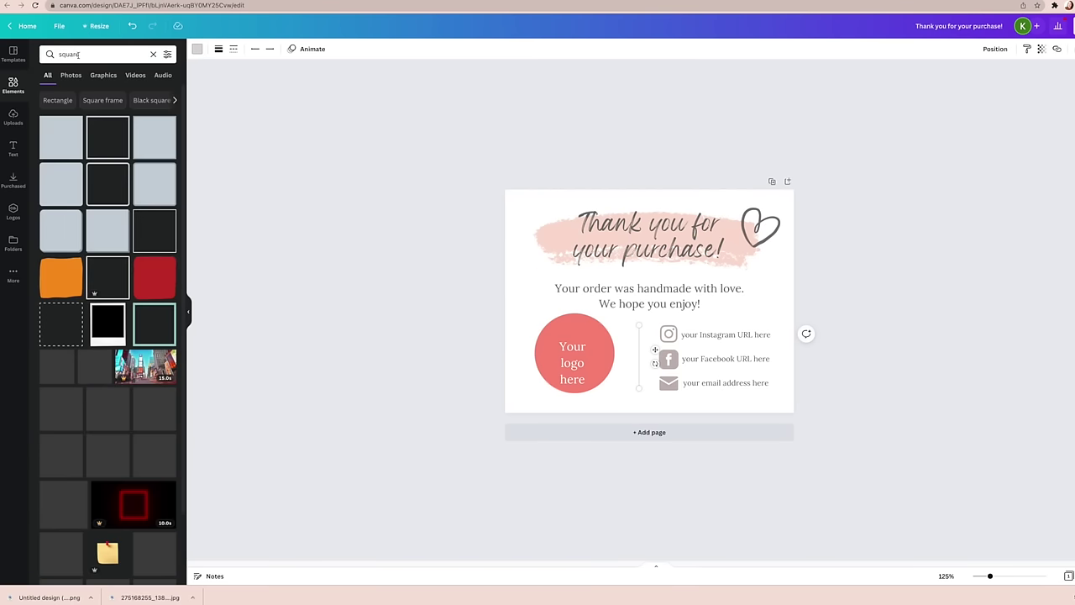
left_click(77, 152)
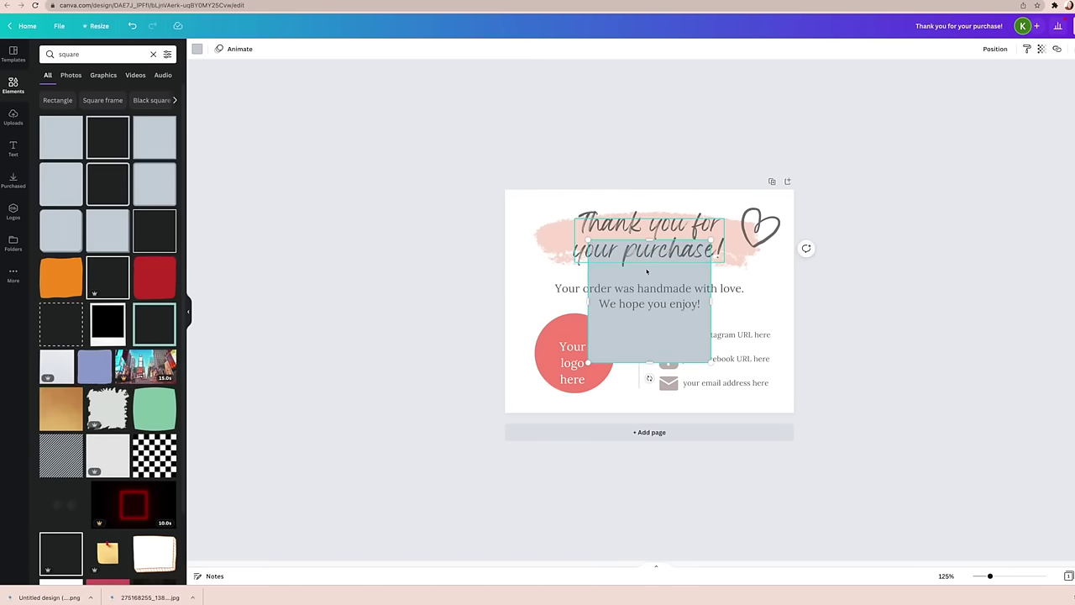
left_click_drag(650, 243, 648, 409)
left_click_drag(581, 408, 505, 409)
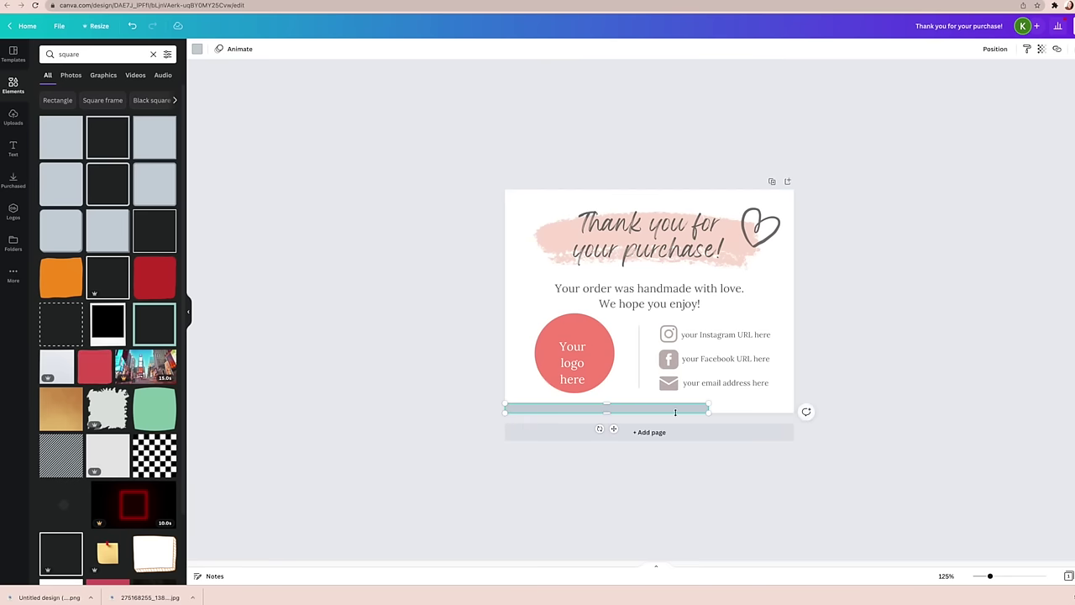
left_click_drag(708, 408, 794, 408)
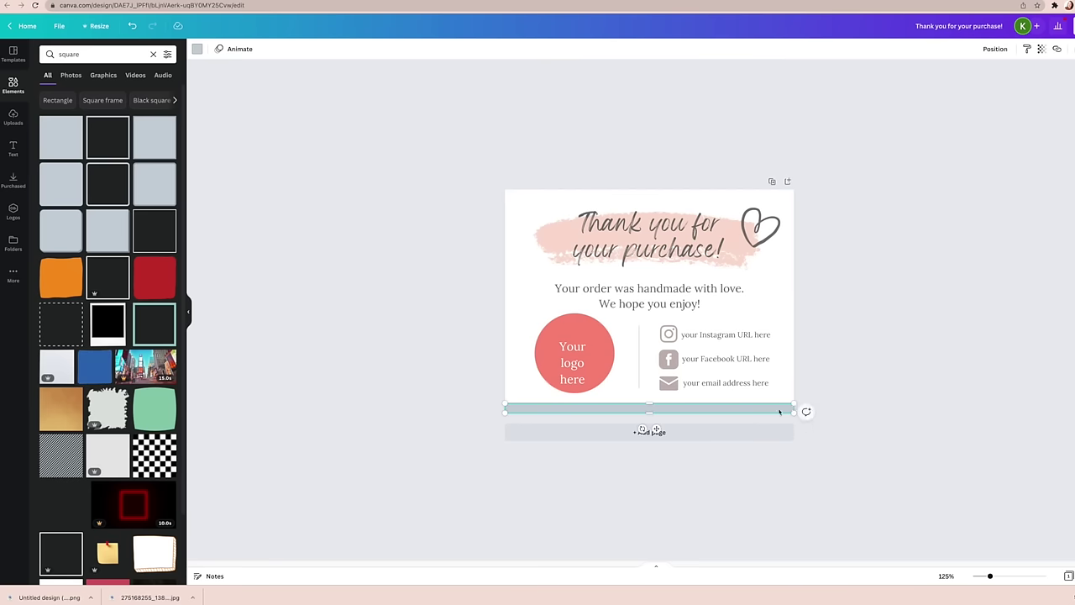
Recolor the bottom bar with the muted grey-mauve from the brand palette.
left_click(196, 50)
left_click(148, 209)
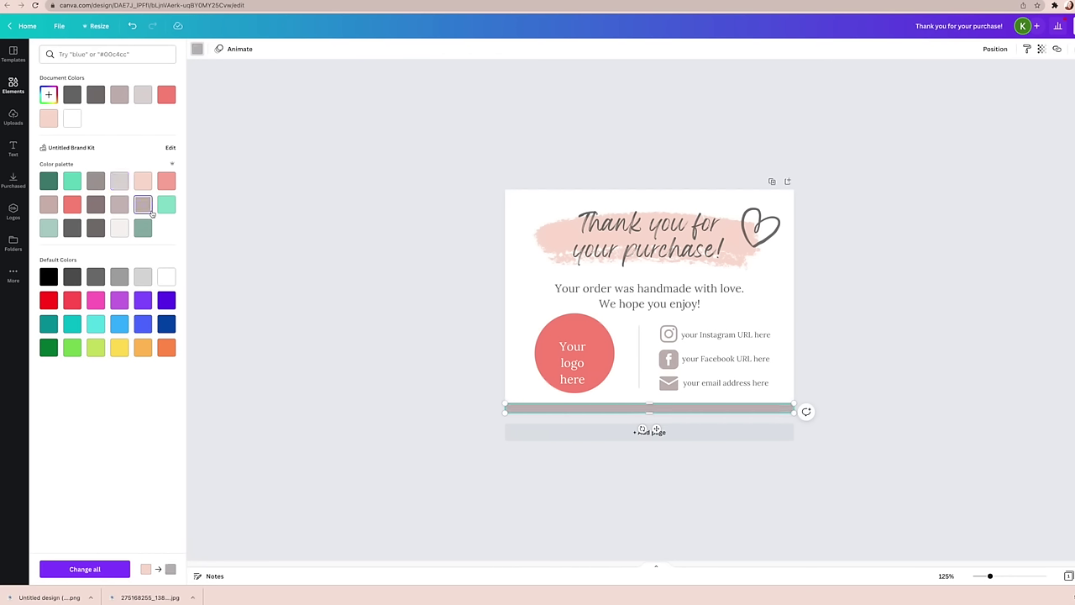
left_click(826, 334)
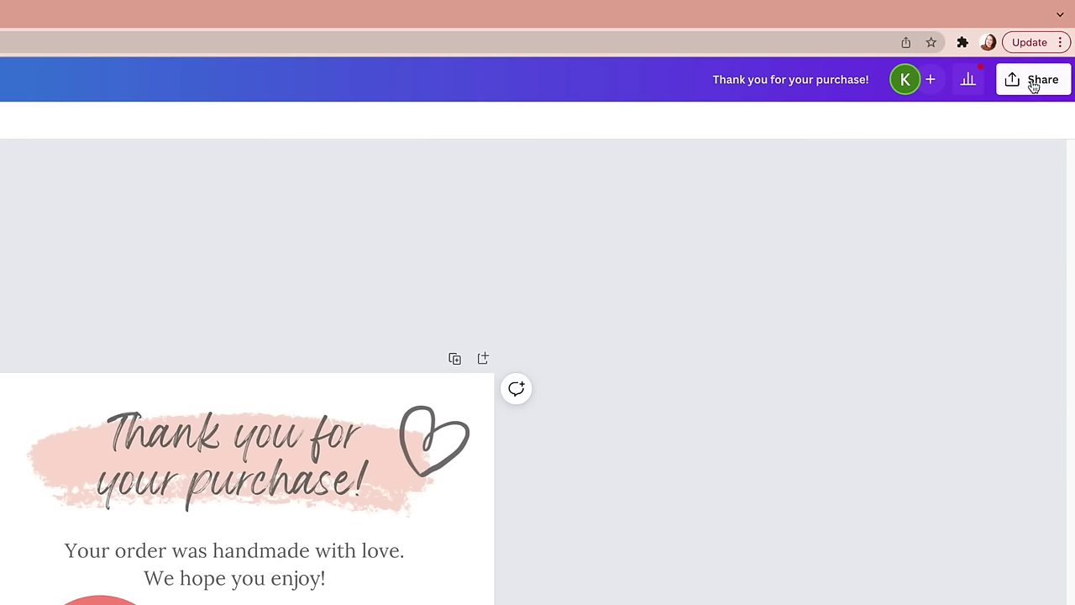
Copy the template link for sharing the thank-you card design.
left_click(1034, 83)
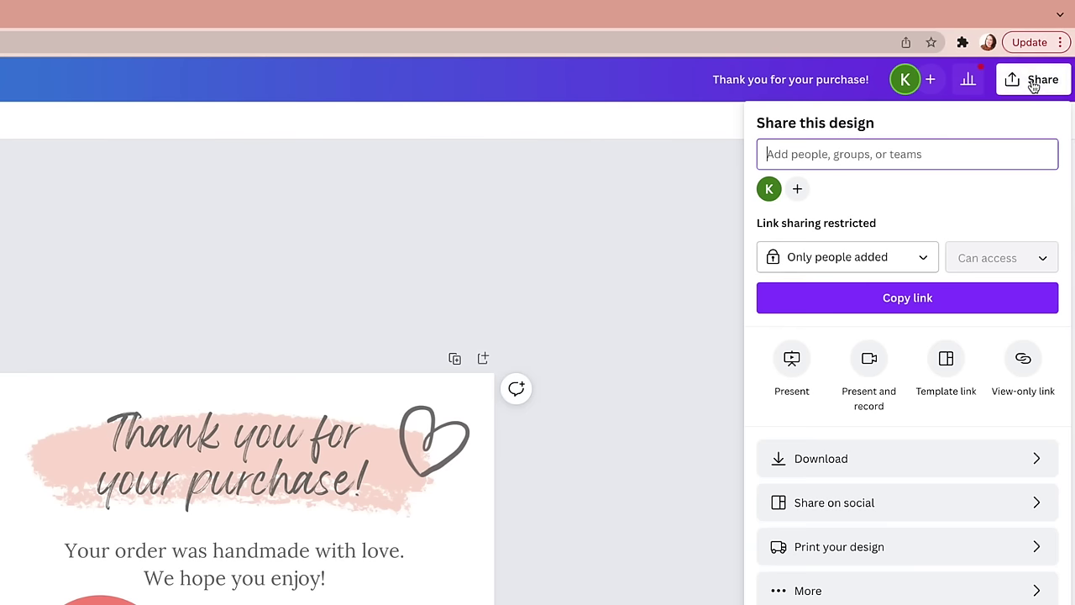
left_click(950, 376)
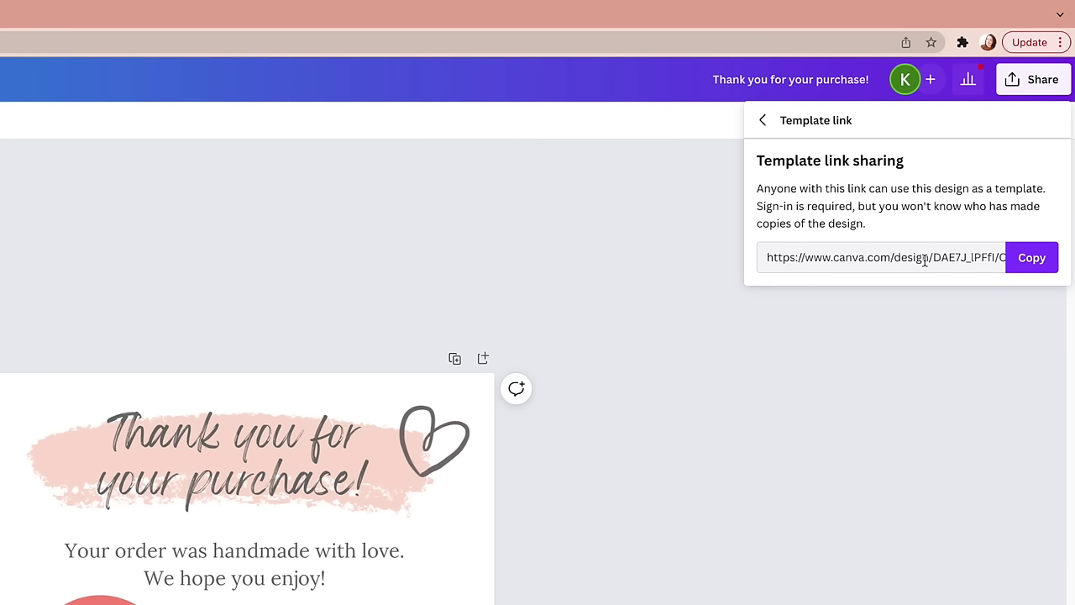
left_click(1036, 261)
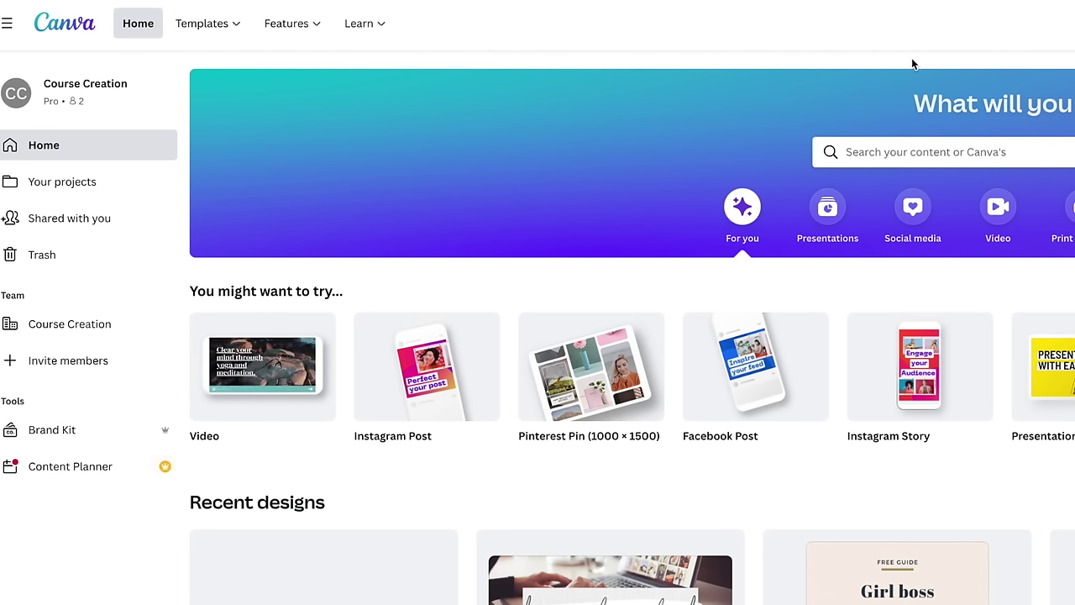
Open the "Girl boss morning routine" free guide Pinterest pin from the recent designs and go to page 2.
left_click(230, 27)
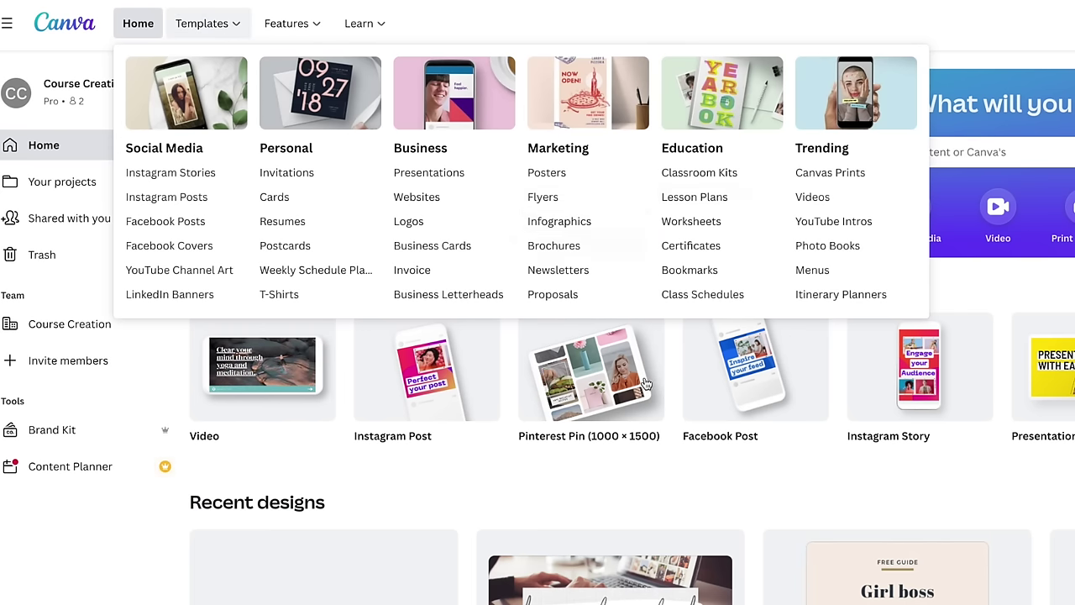
left_click(966, 571)
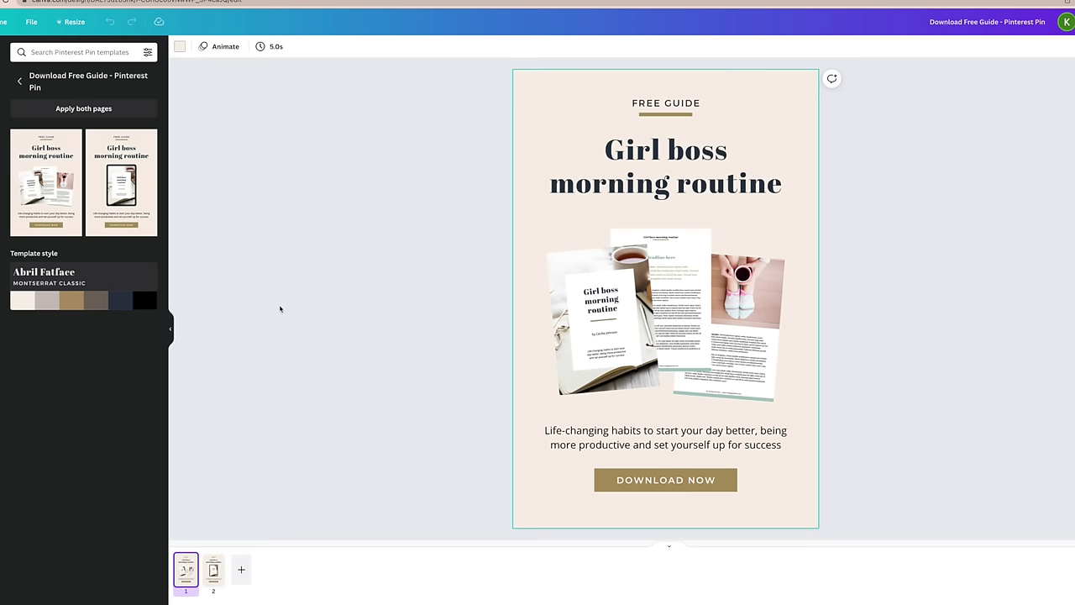
left_click(214, 560)
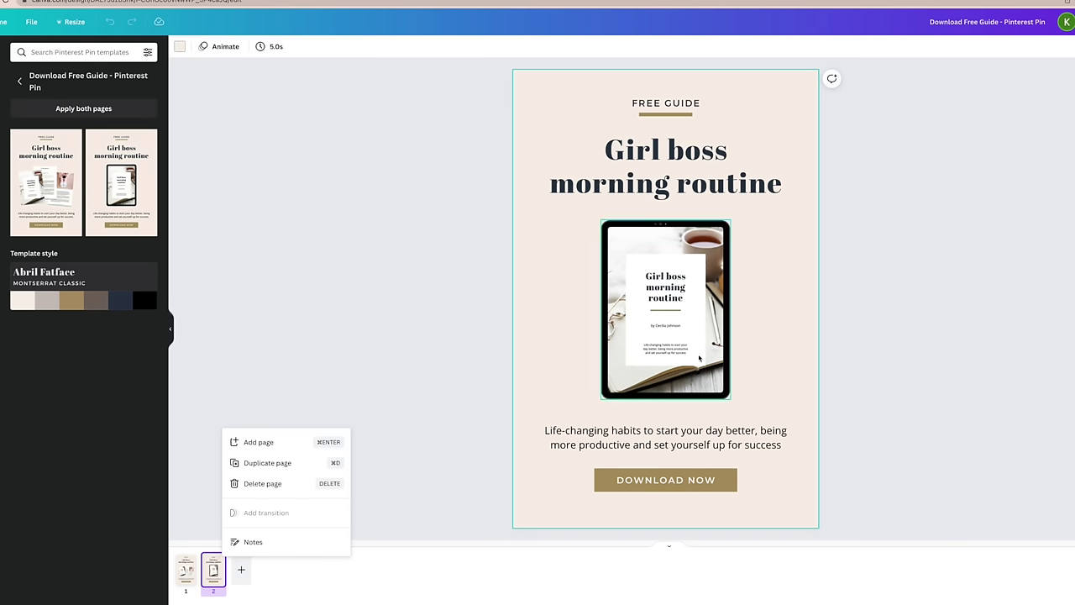
Change the background of the pin's second page to the light pink in the brand palette.
left_click(777, 273)
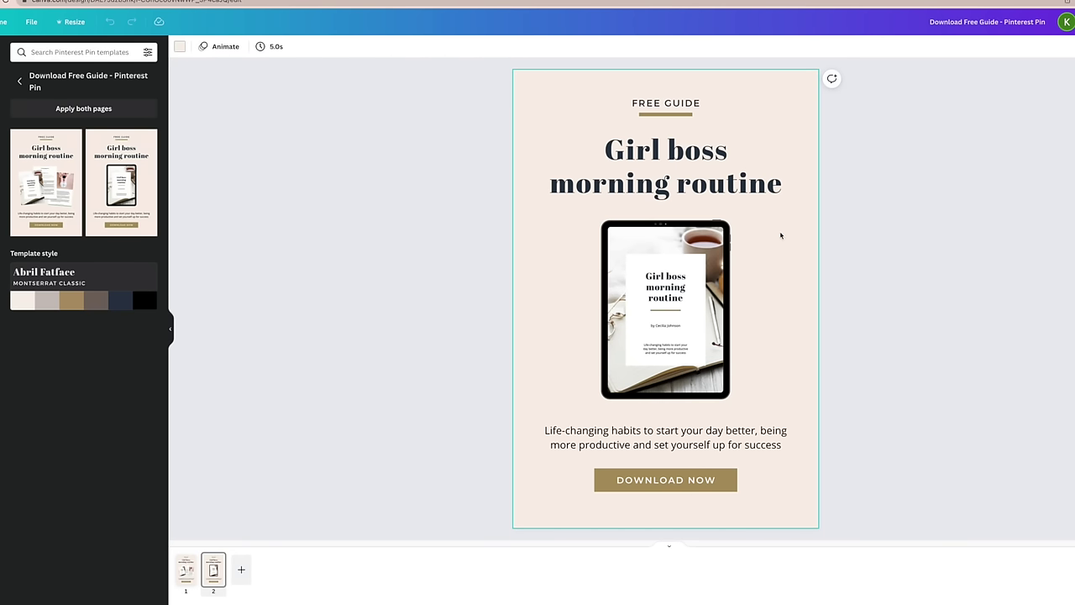
left_click(179, 47)
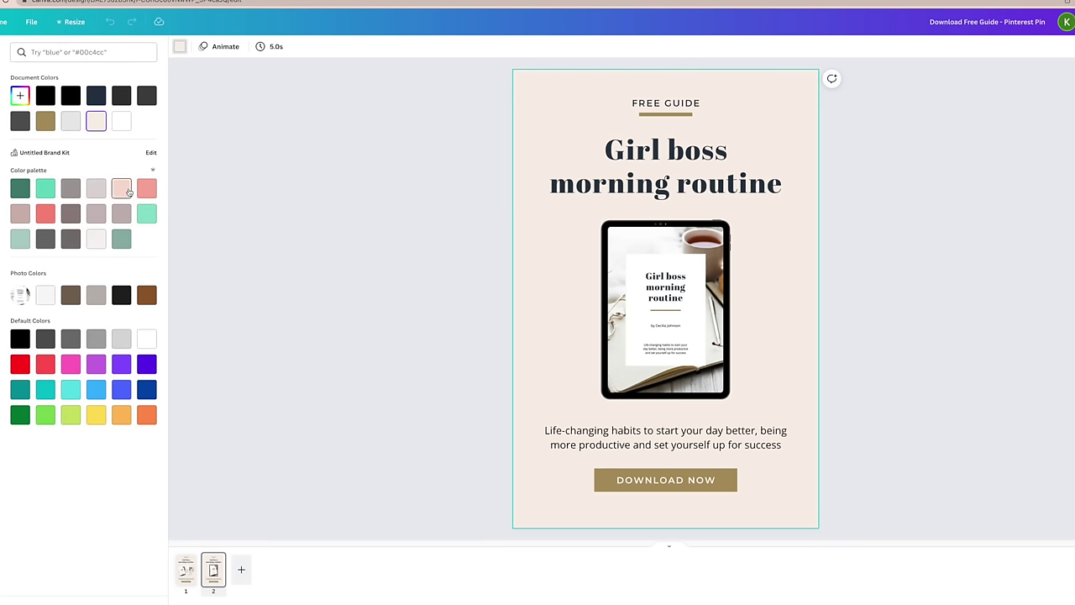
left_click(128, 192)
Replace the "FREE GUIDE" heading above the pin's title with "THANK YOU CARD".
double_click(701, 103)
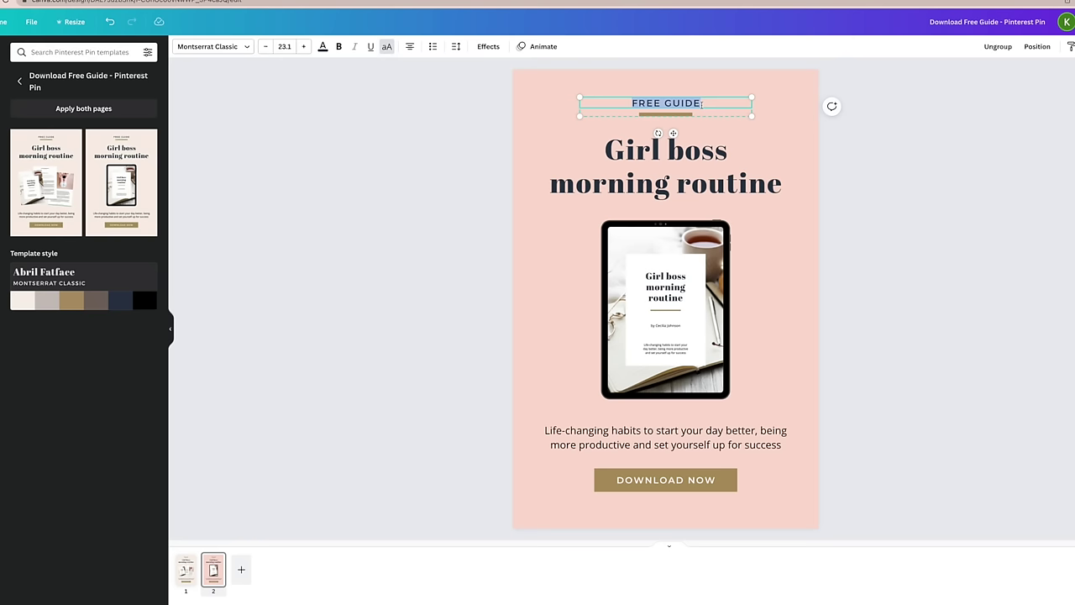
type("OU CARD")
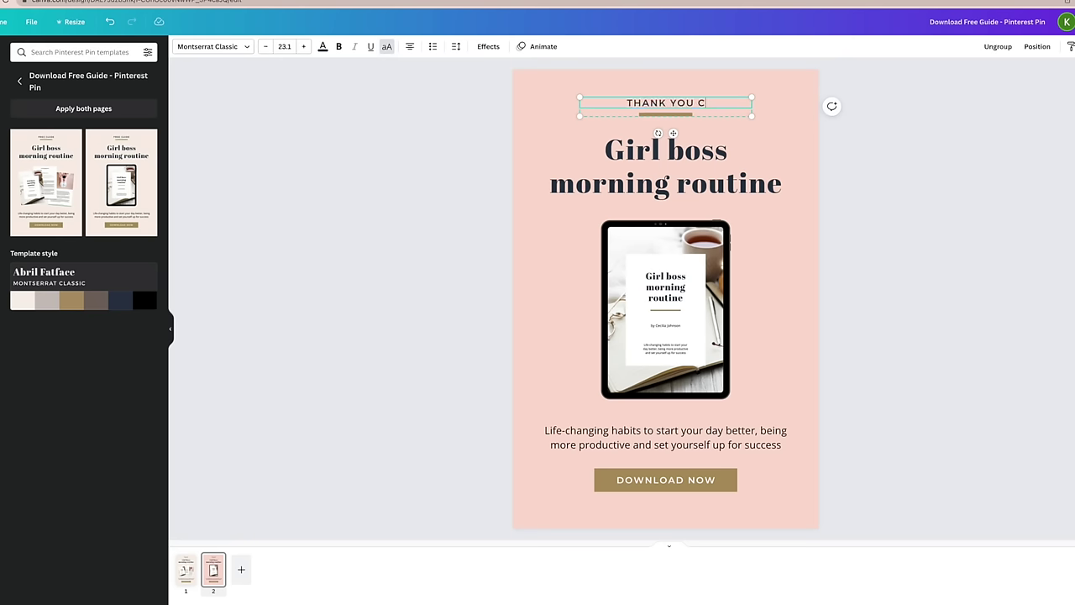
Change the pin's title to "Business Thank You Card Template", fit it on two lines and center it on the page.
double_click(778, 190)
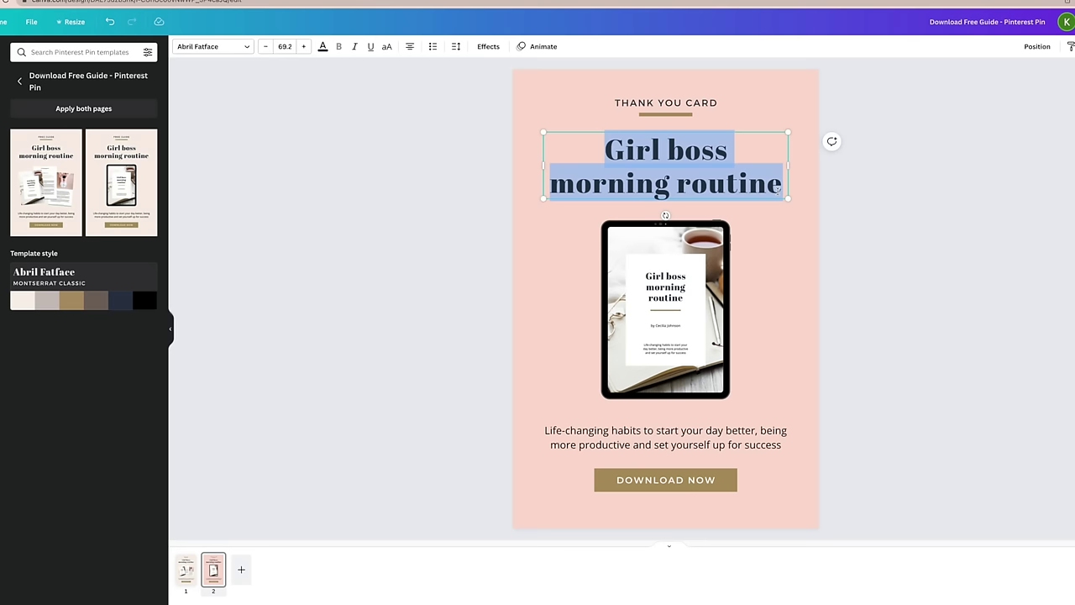
type("Busine")
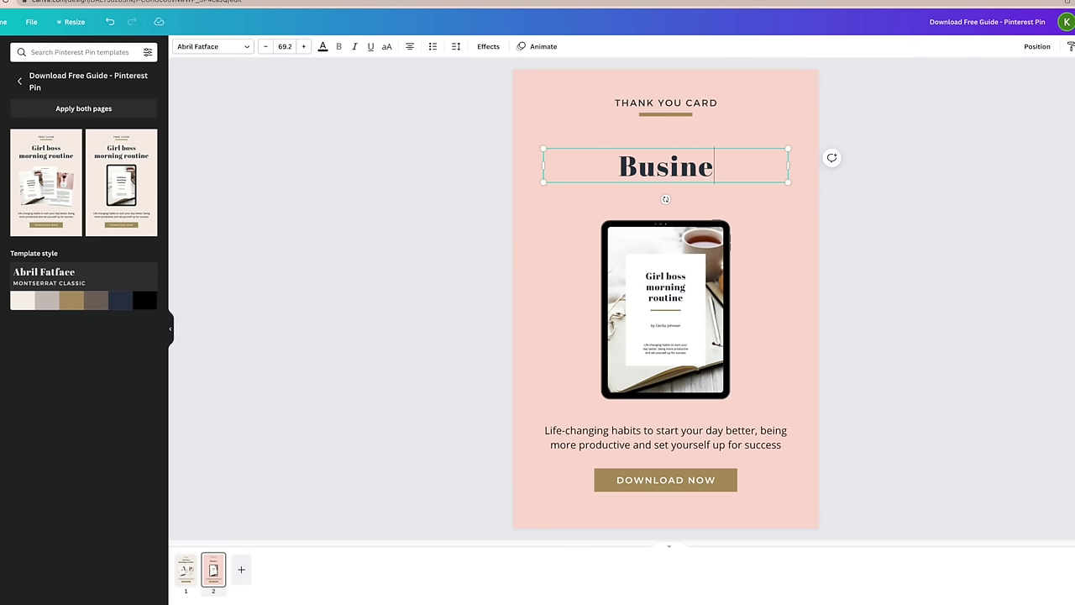
type("ss Thank You c")
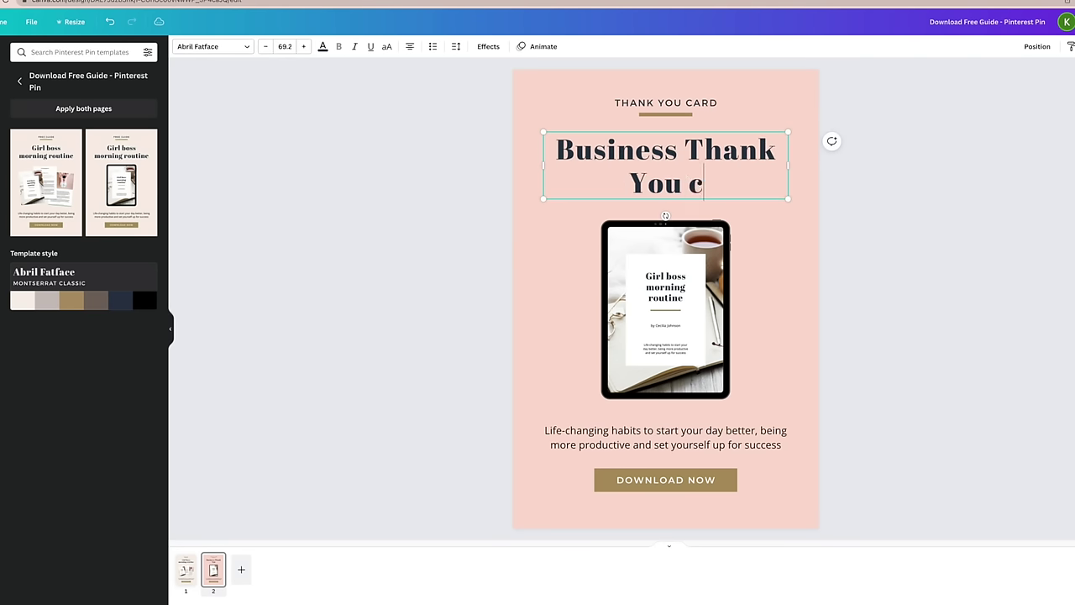
key("BackSpace")
type("Card T")
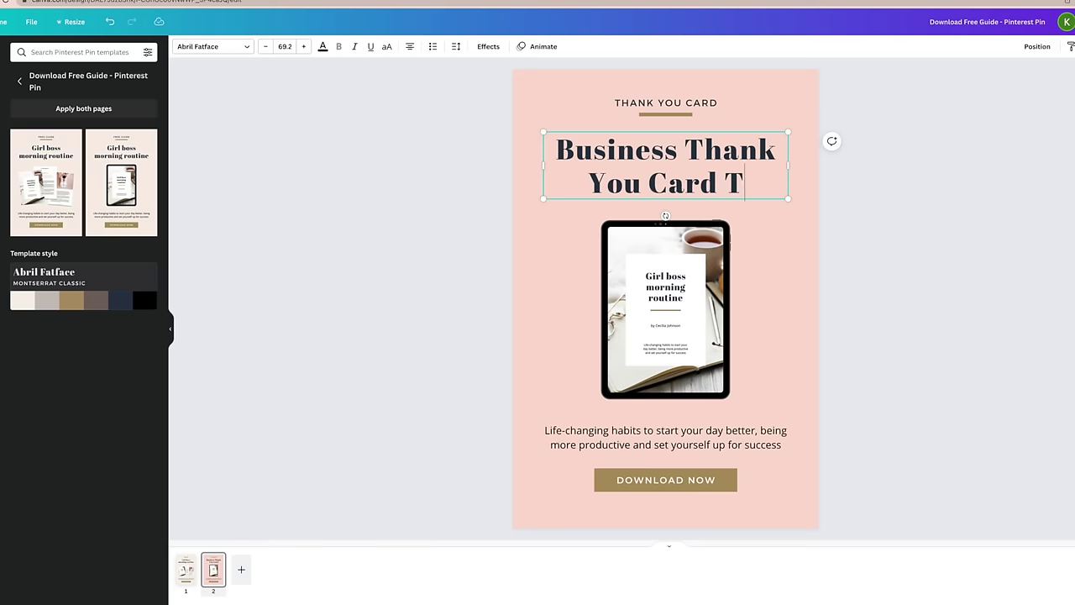
type("emplate")
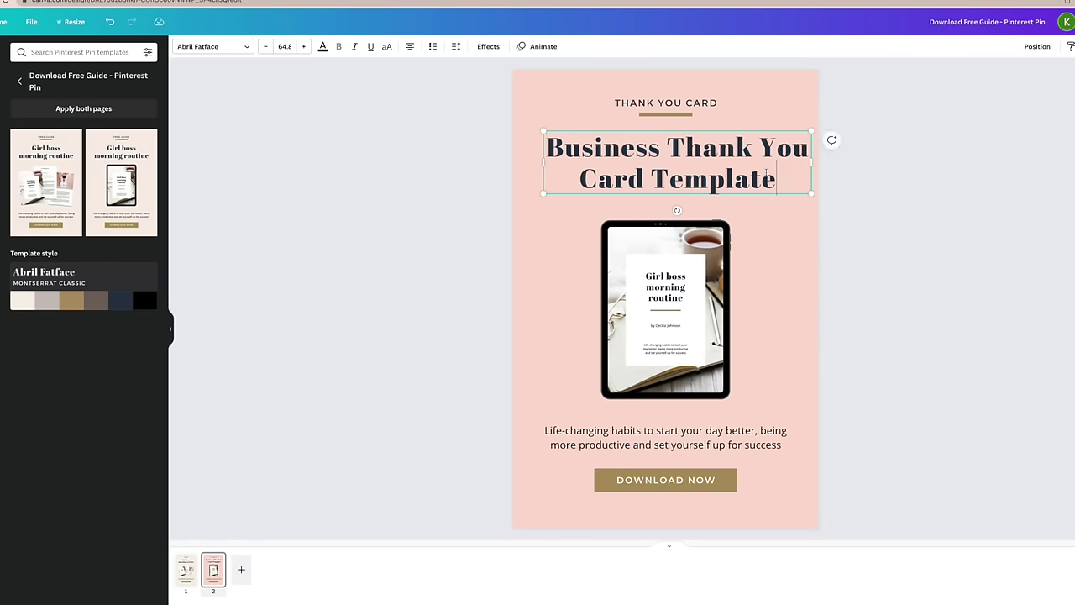
left_click_drag(690, 195, 679, 196)
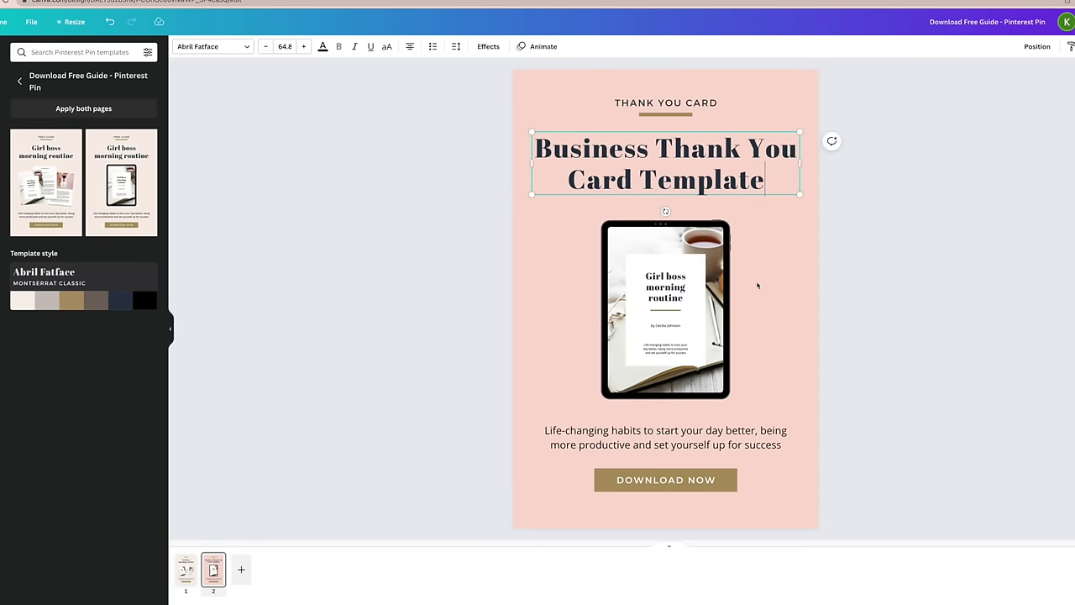
Replace the description below the tablet mockup with "Thanks for your purchase".
triple_click(665, 436)
key("BackSpace")
type("Thanks for your purchase")
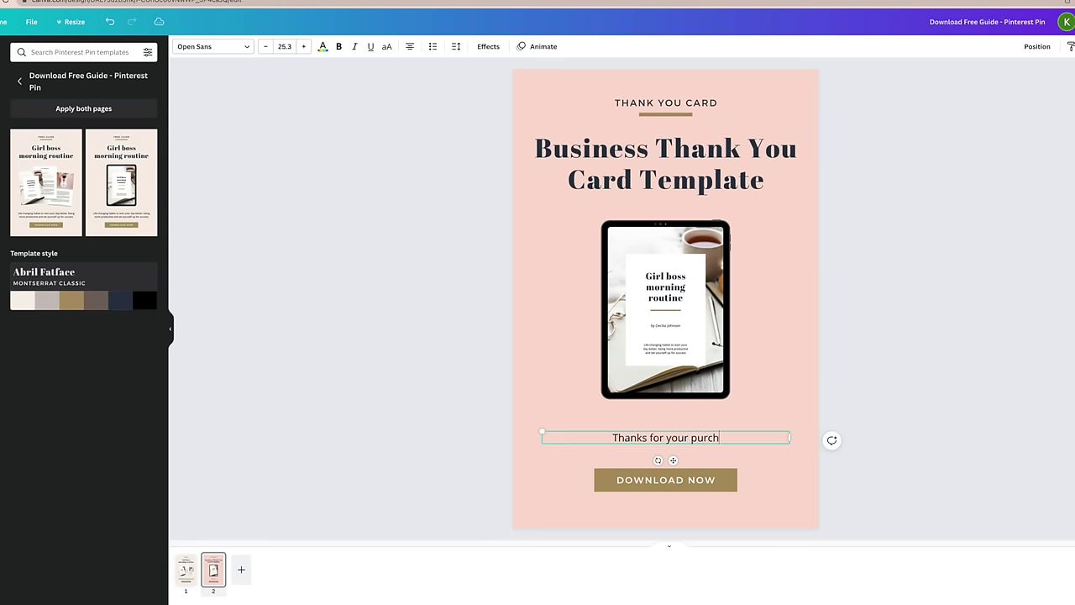